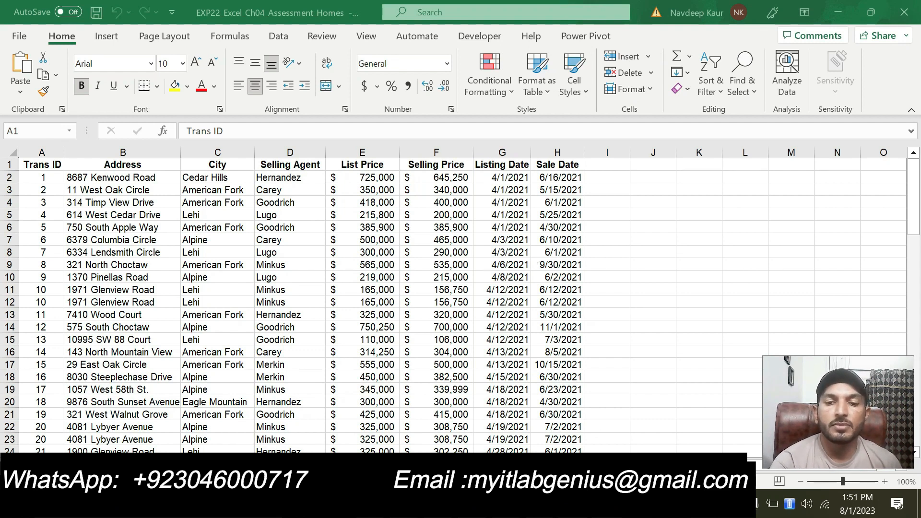
- Switch to the Riverwood Realty instructions in Word and read the project description and the list of steps to perform
key("alt+Tab")
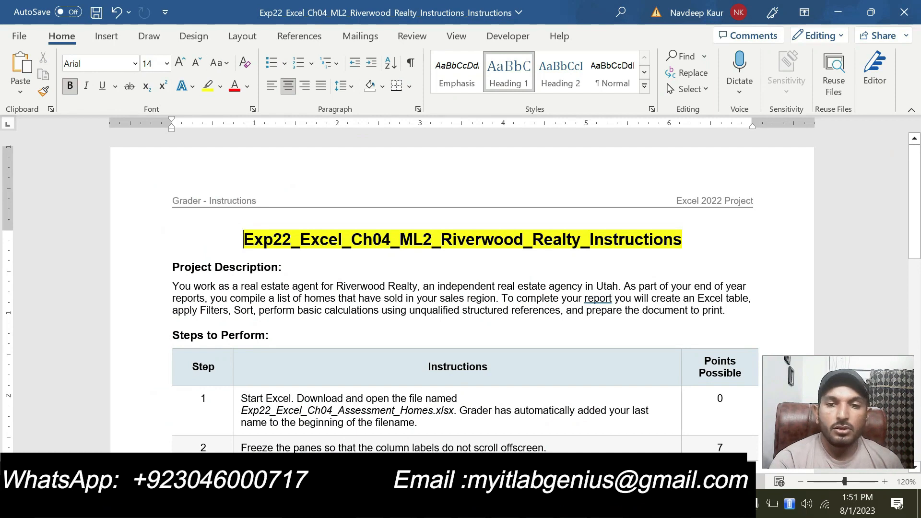
left_click(695, 236)
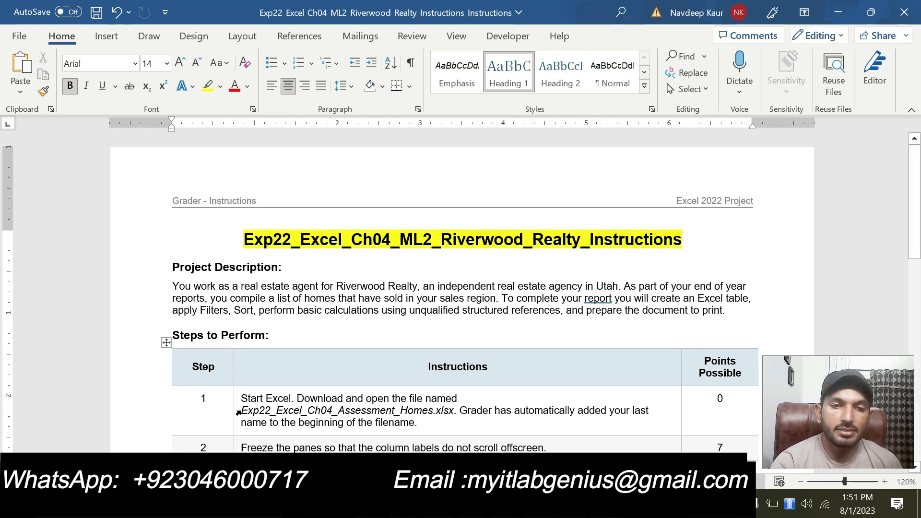
left_click_drag(168, 267, 724, 310)
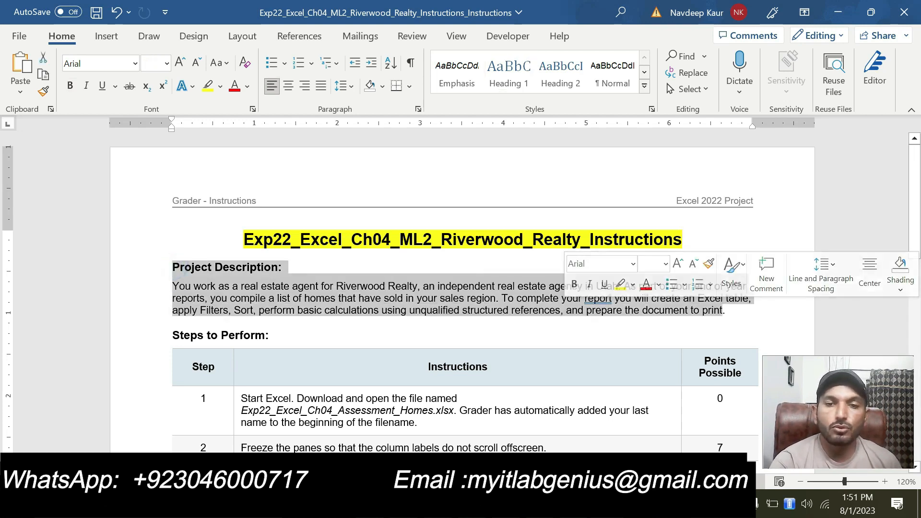
left_click(390, 310)
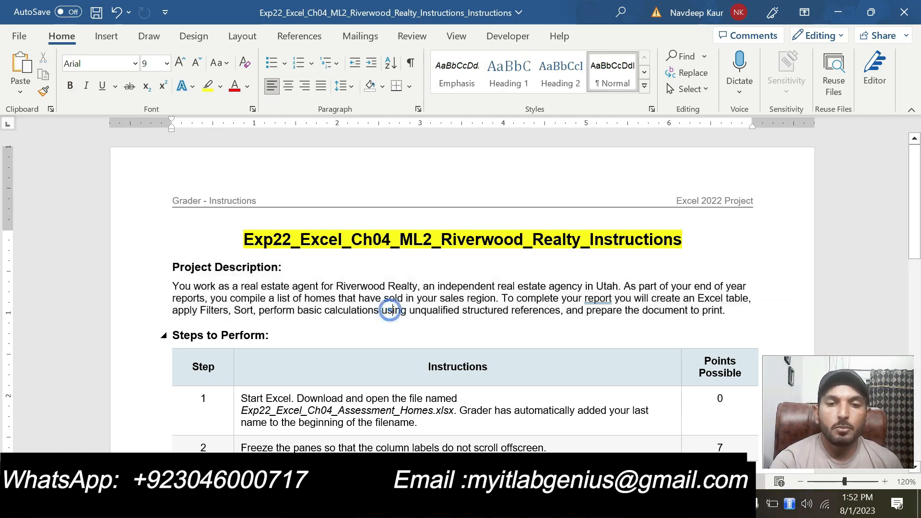
scroll(390, 310, "down", 3)
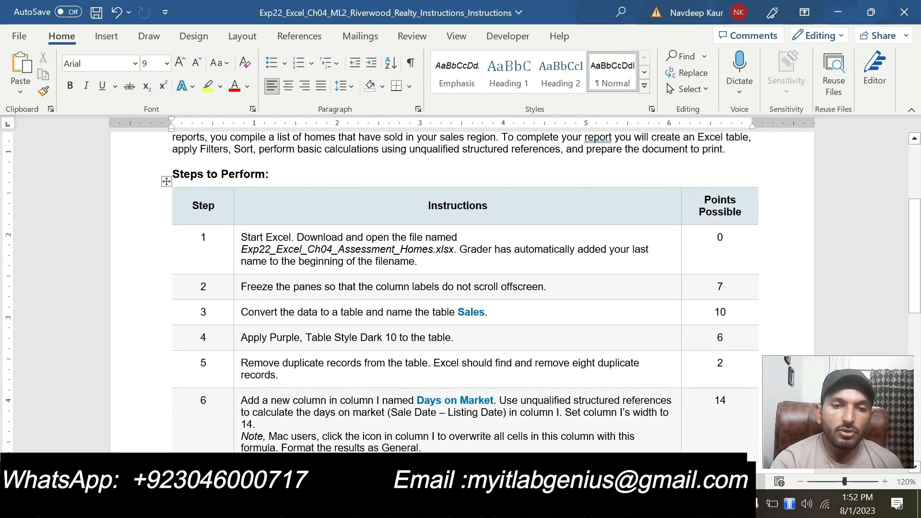
left_click(203, 236)
scroll(203, 236, "down", 7)
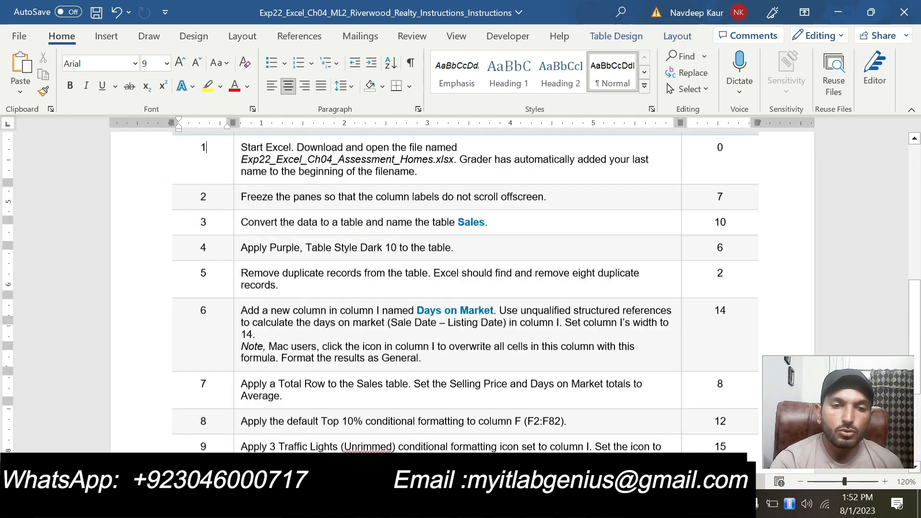
scroll(465, 288, "up", 6)
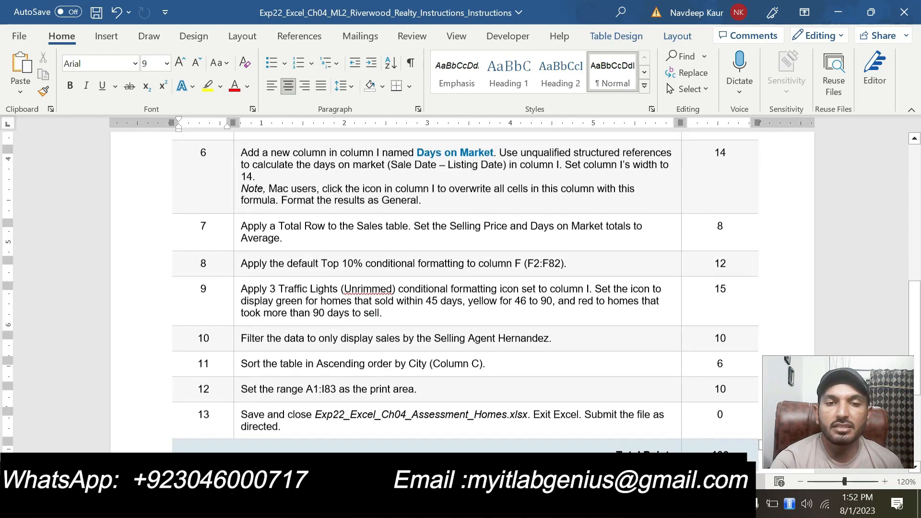
scroll(385, 346, "up", 4)
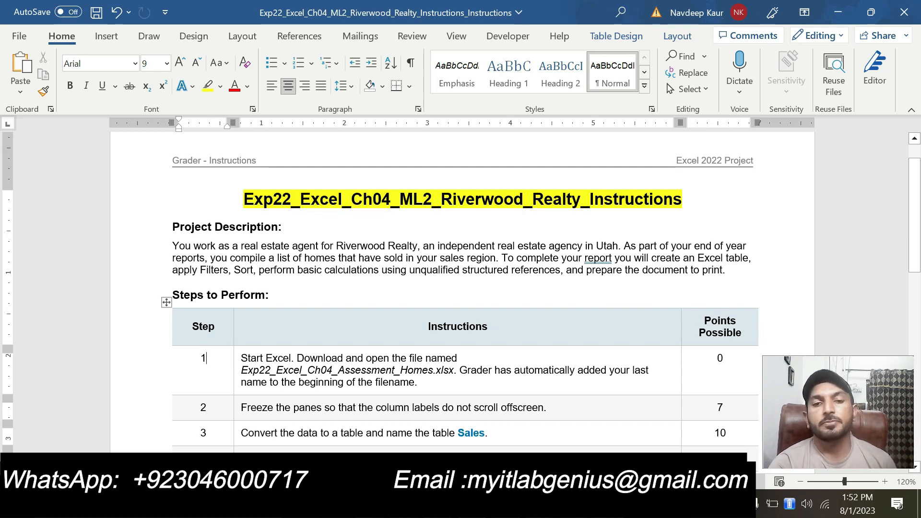
- Highlight the step 1 instruction in yellow and check the homes workbook in Excel before returning to the Word instructions
left_click_drag(427, 383, 242, 358)
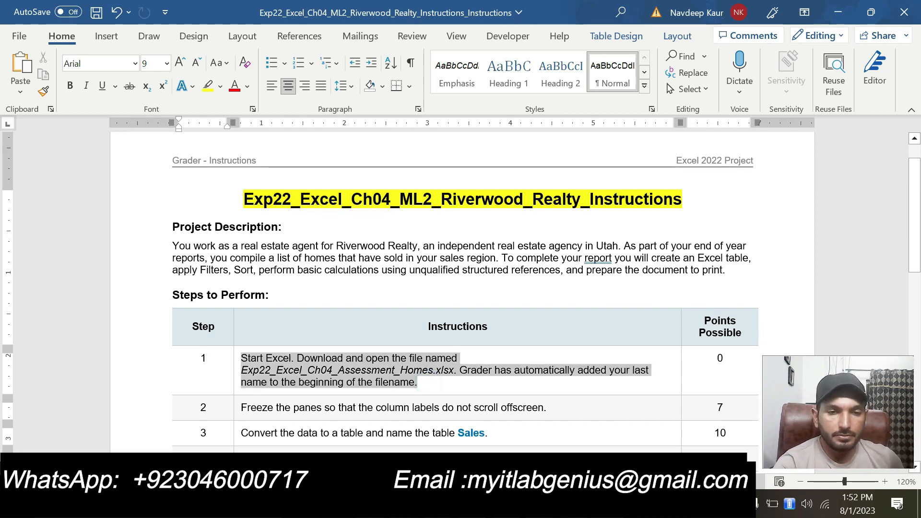
left_click(296, 340)
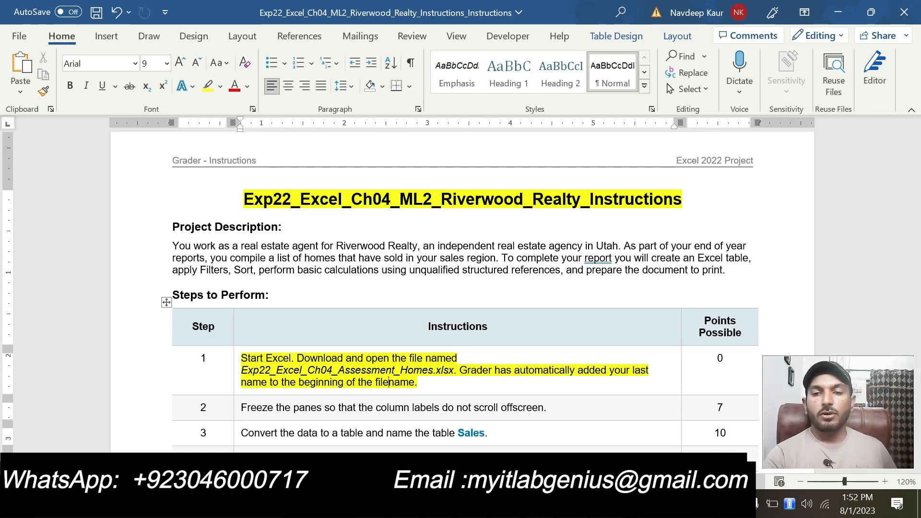
key("alt+Tab")
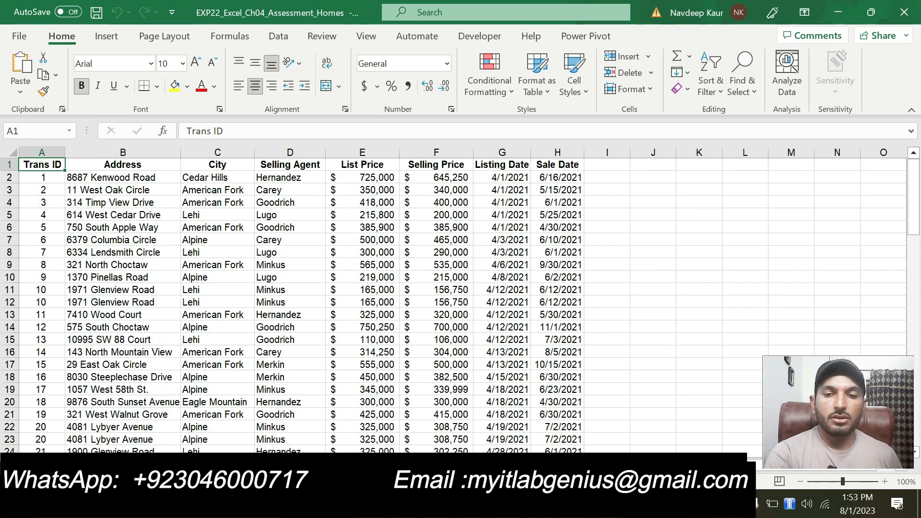
key("alt+Tab")
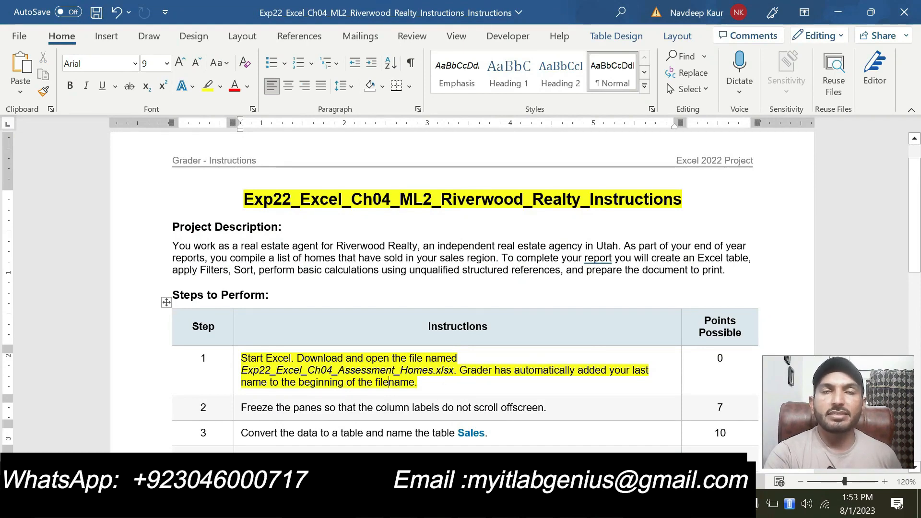
- Remove the yellow highlight from the step 1 instruction and highlight the step 2 instruction about freezing panes in yellow
left_click_drag(419, 382, 241, 357)
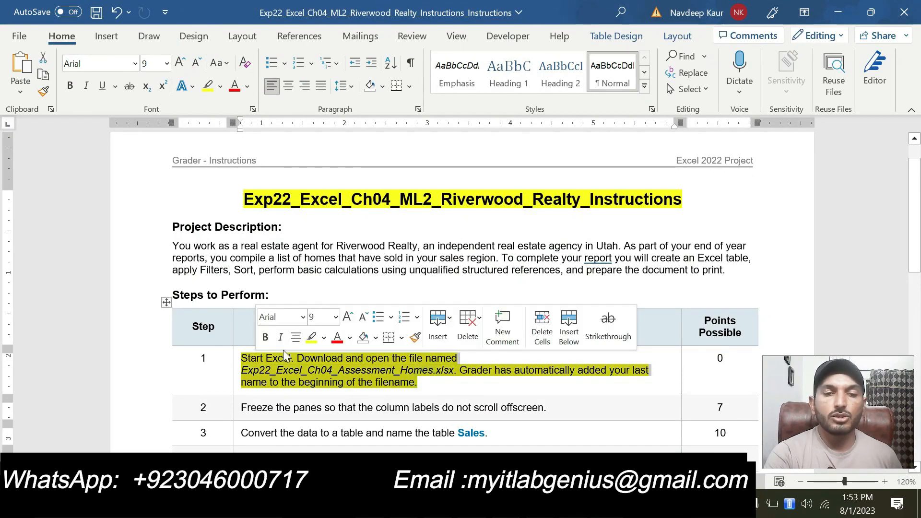
left_click(309, 338)
scroll(309, 338, "down", 4)
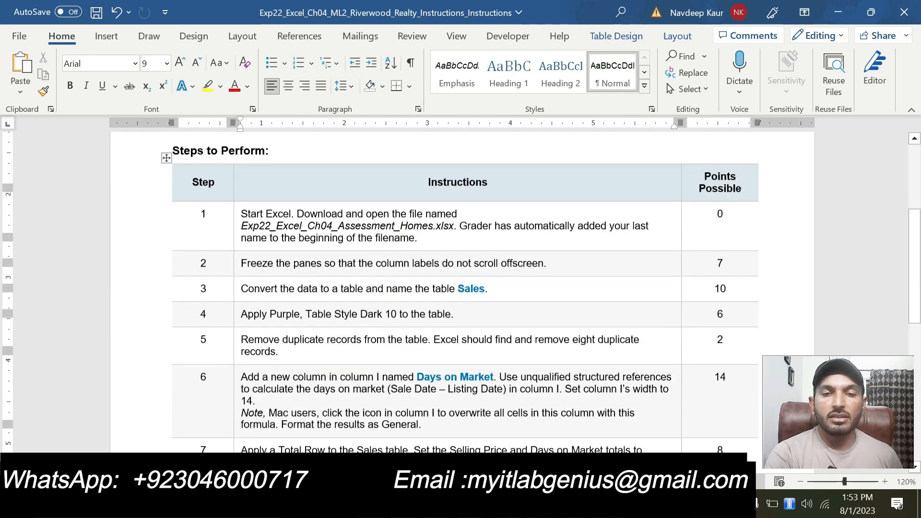
scroll(309, 338, "up", 2)
scroll(463, 407, "up", 1)
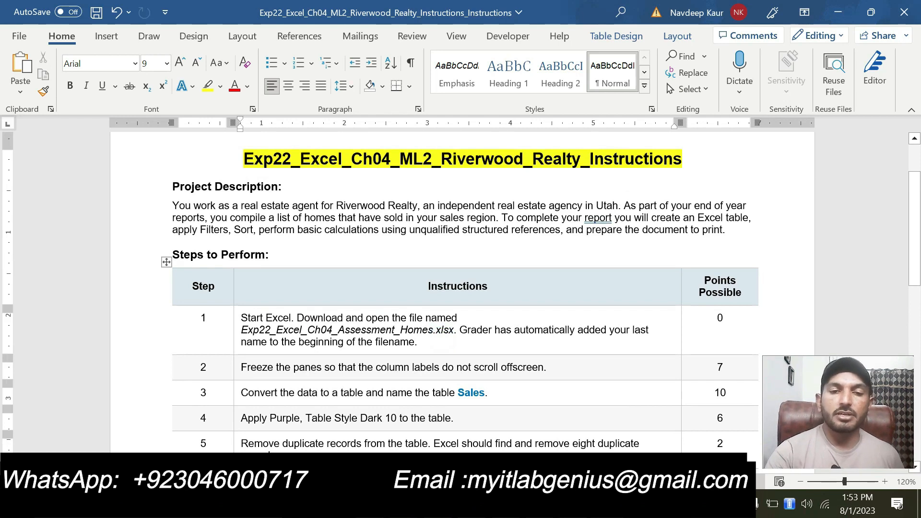
left_click_drag(558, 368, 240, 368)
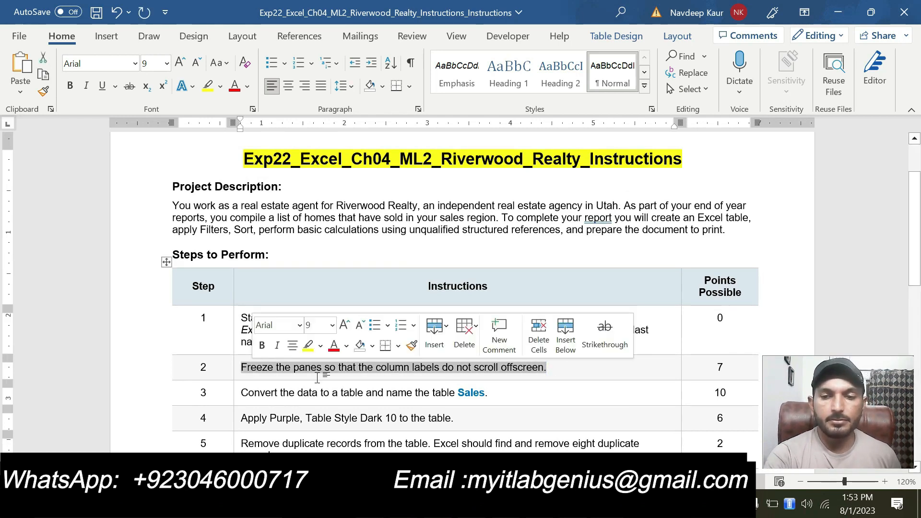
left_click(308, 346)
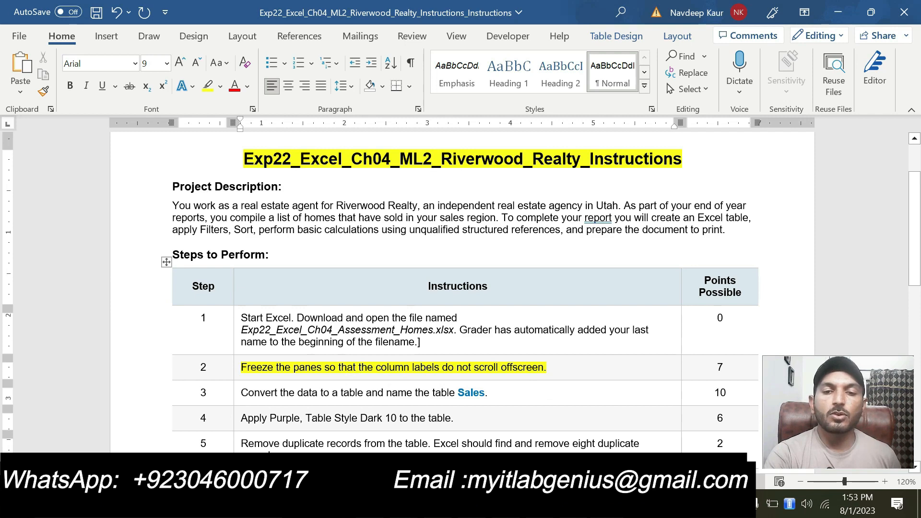
- Switch to the homes workbook in Excel and freeze the panes at cell B2 to lock row 1 and column A
key("alt+Tab")
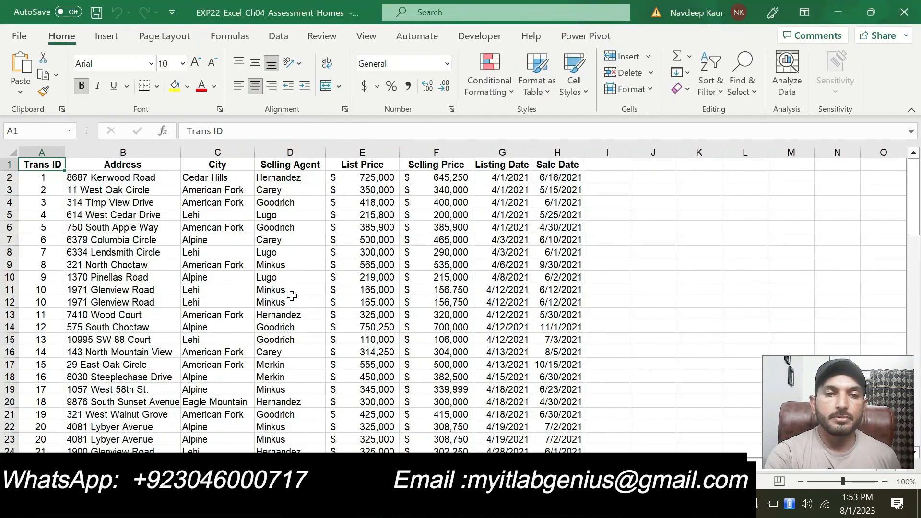
left_click_drag(53, 164, 566, 158)
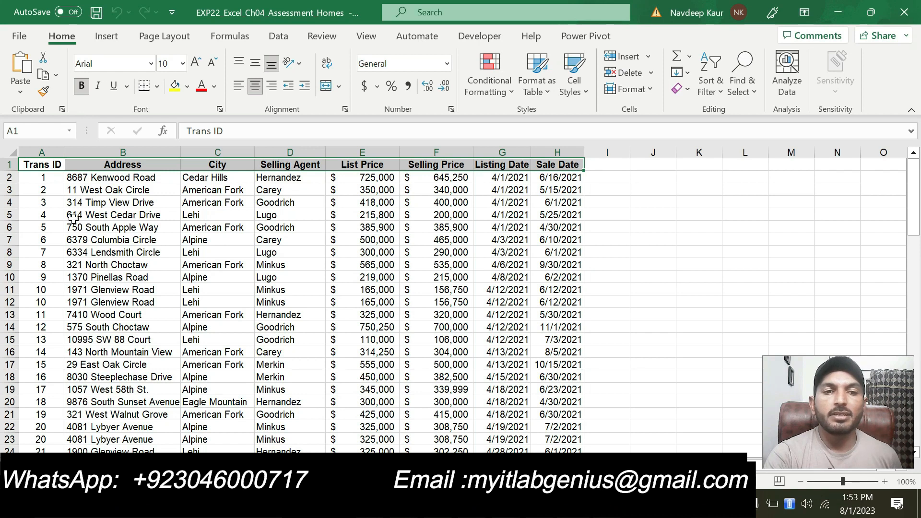
left_click(88, 179)
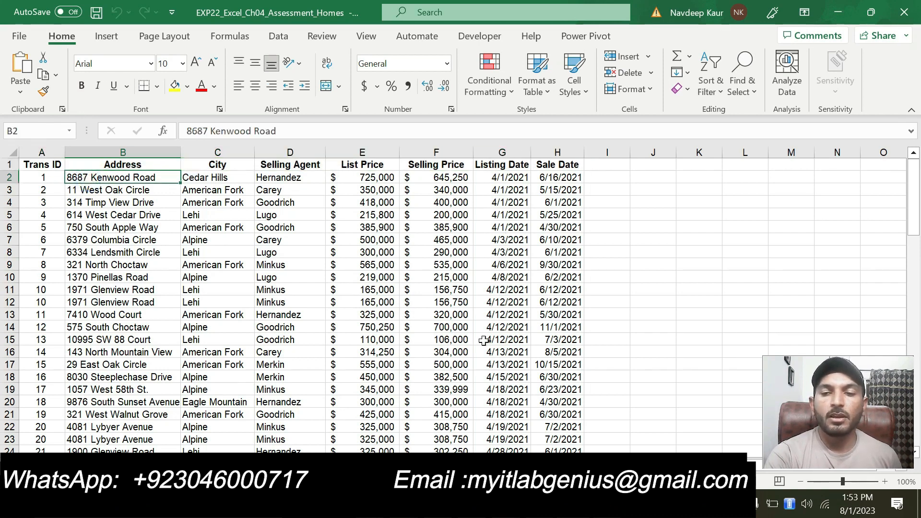
left_click(366, 36)
left_click(686, 93)
left_click(686, 114)
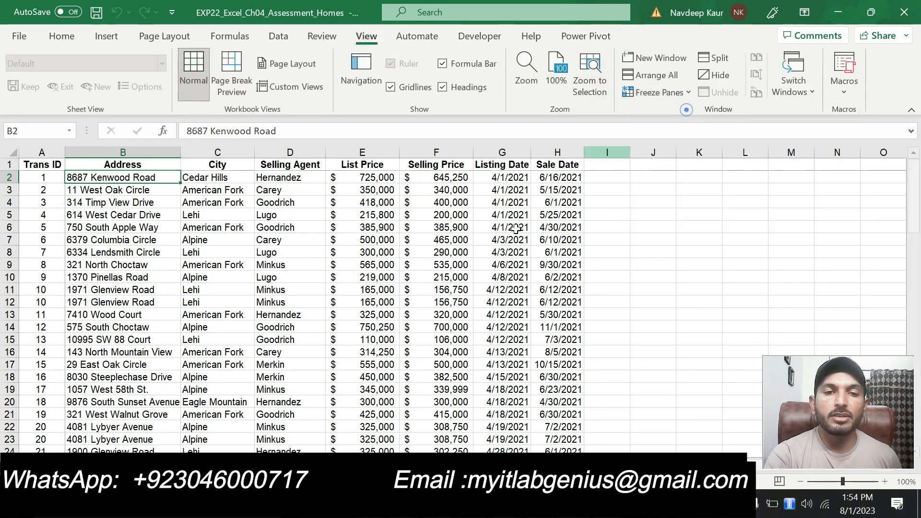
- Look through the sales records down to the last row and back to check the frozen column labels
scroll(515, 229, "down", 4)
scroll(407, 312, "up", 4)
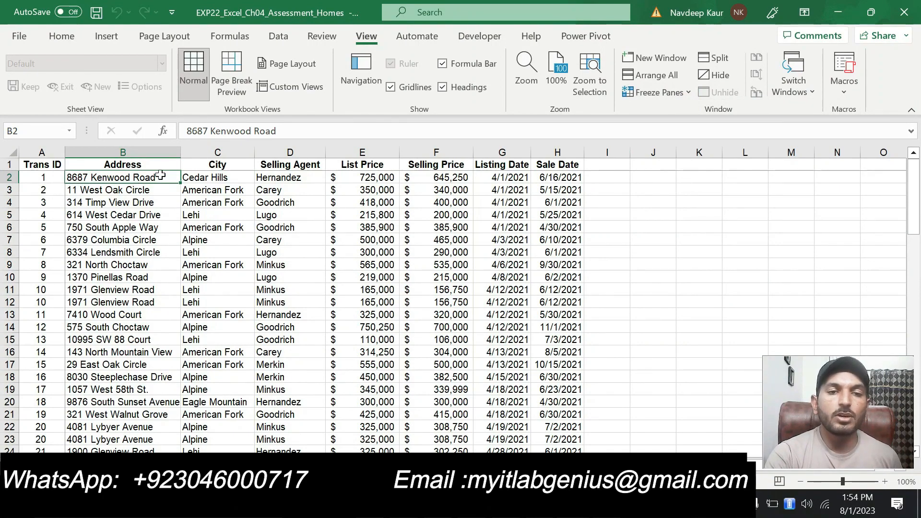
scroll(134, 205, "down", 3)
scroll(134, 205, "up", 3)
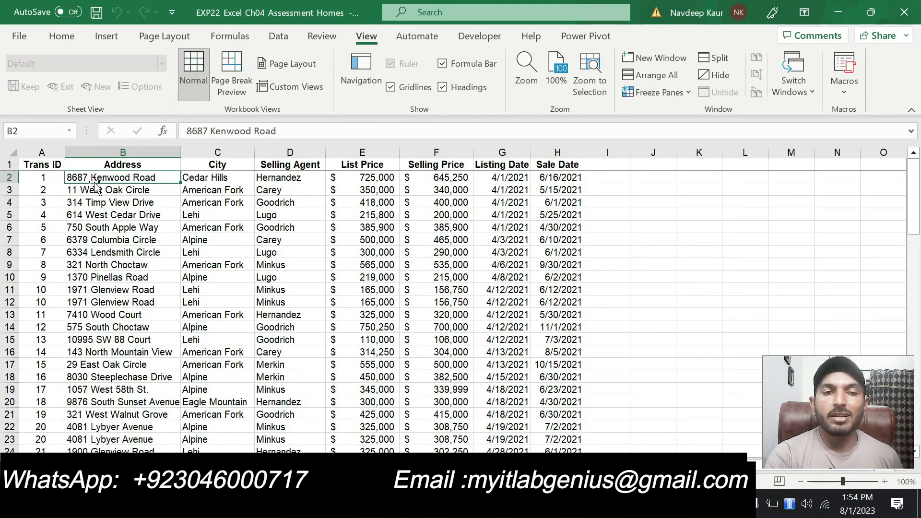
scroll(453, 206, "down", 14)
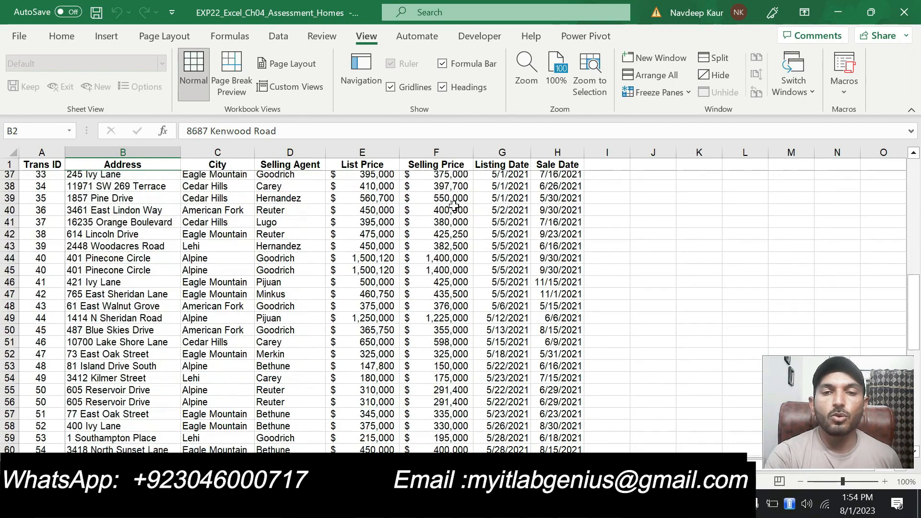
scroll(454, 206, "down", 11)
scroll(452, 204, "down", 3)
scroll(432, 209, "up", 3)
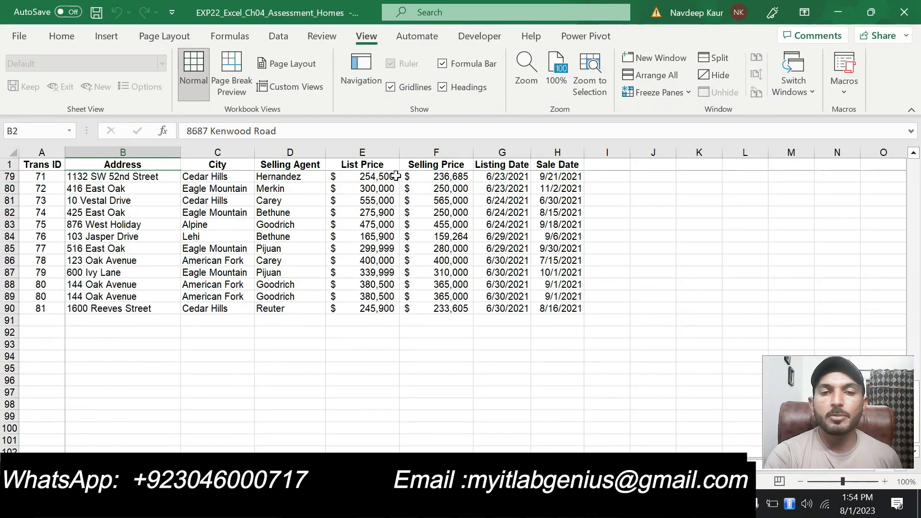
scroll(339, 251, "up", 8)
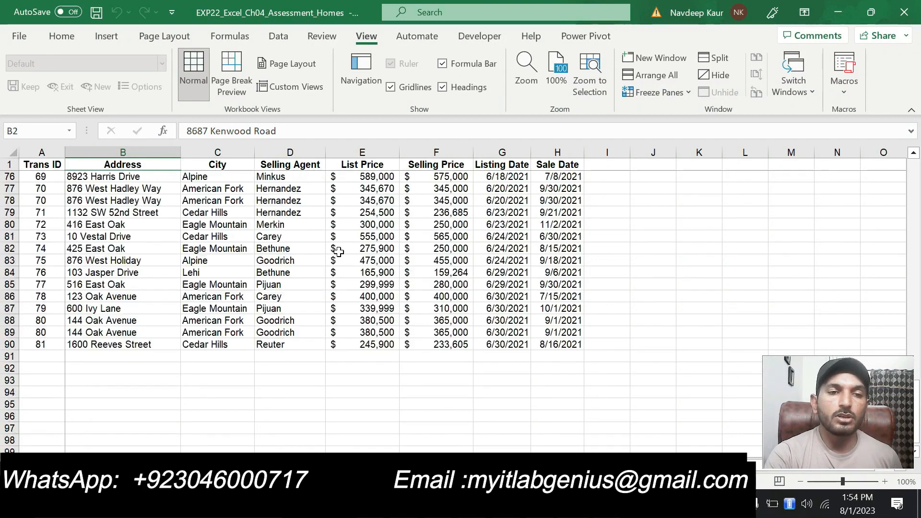
scroll(339, 252, "up", 18)
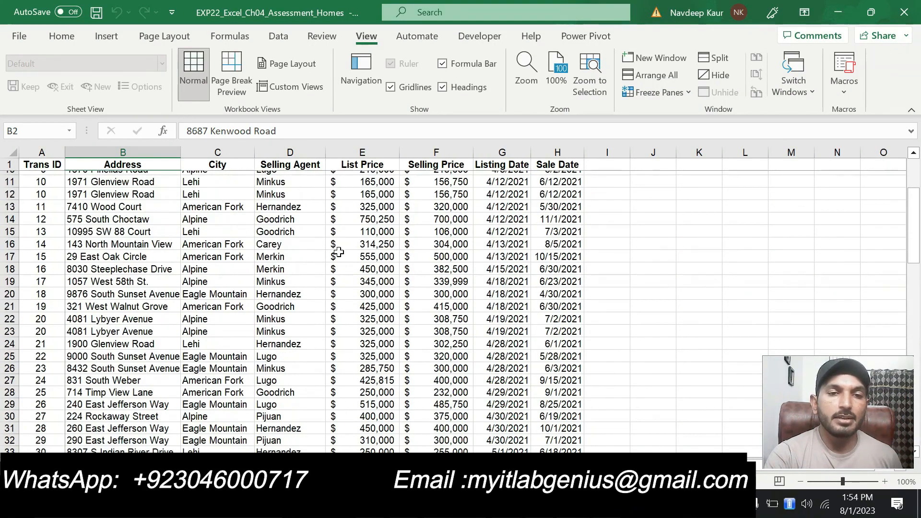
scroll(338, 251, "down", 20)
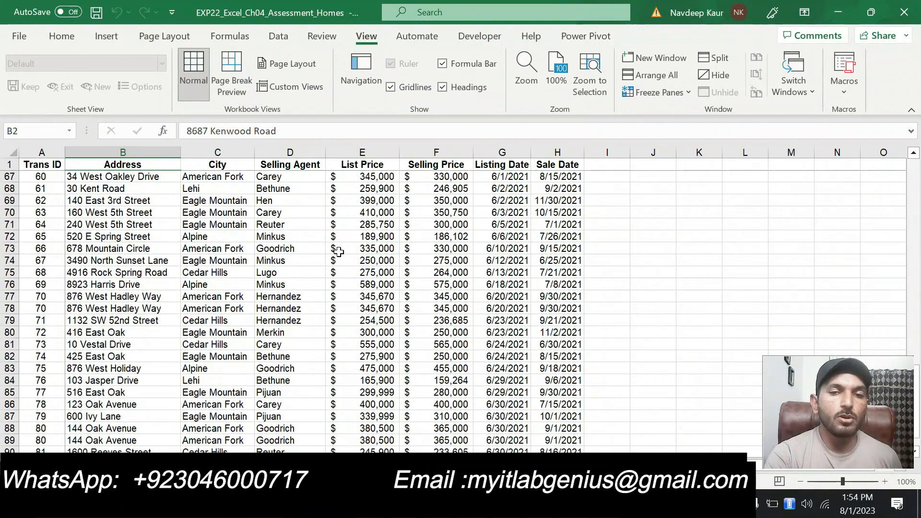
scroll(339, 251, "up", 6)
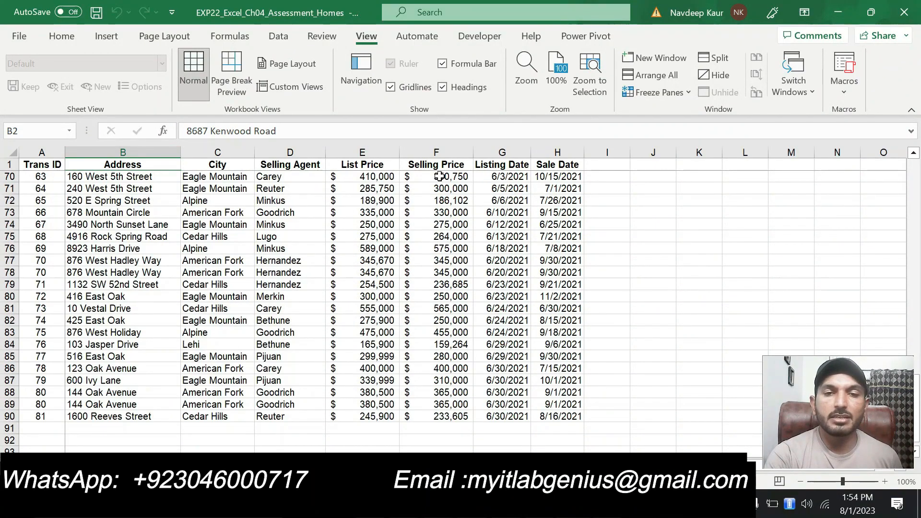
scroll(474, 250, "down", 9)
scroll(474, 250, "up", 19)
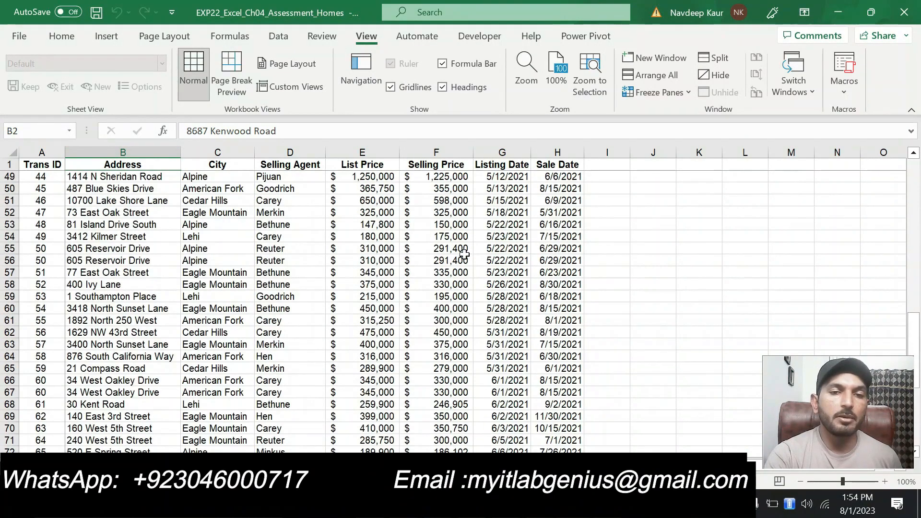
scroll(461, 259, "up", 11)
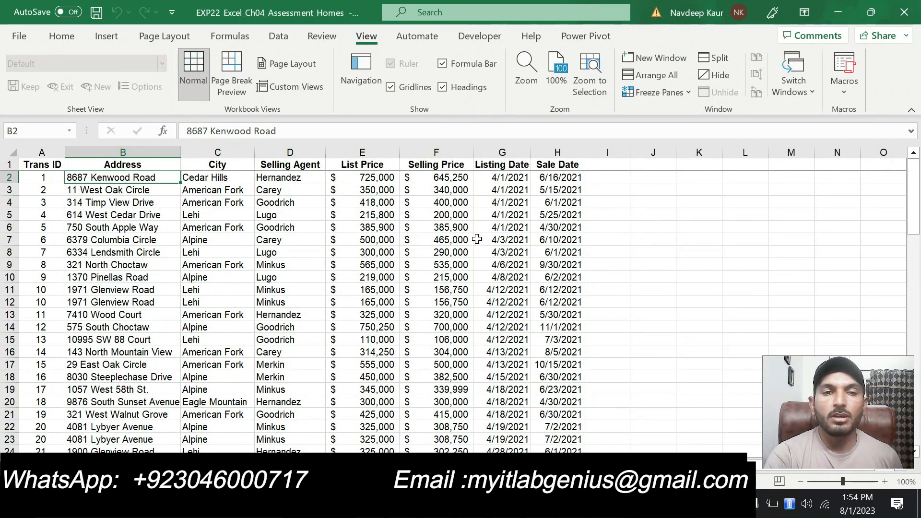
- Switch back to the Word instructions and remove the yellow highlight from the step 2 instruction
key("alt+Tab")
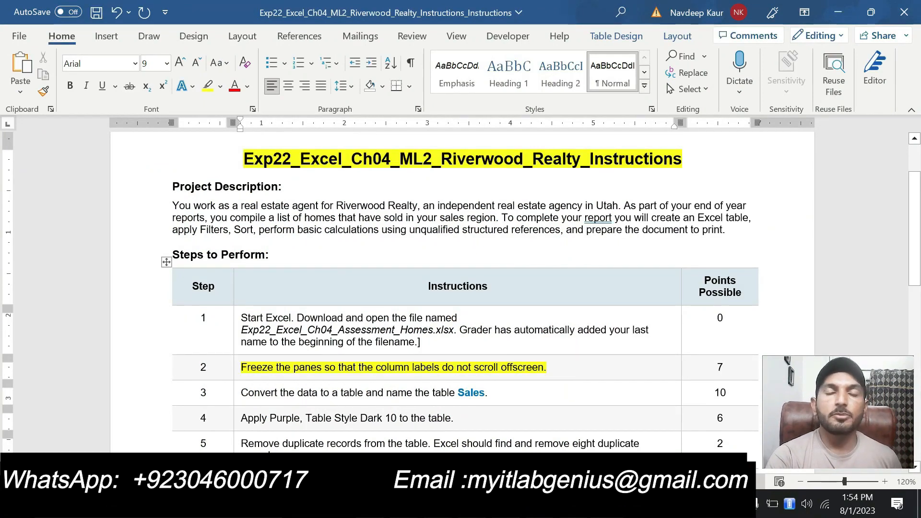
left_click_drag(547, 367, 241, 367)
left_click(304, 349)
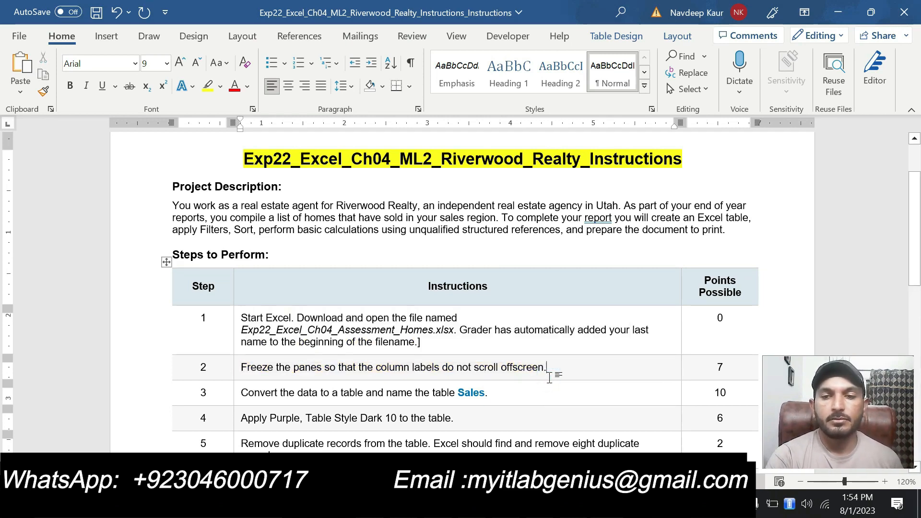
scroll(477, 345, "down", 1)
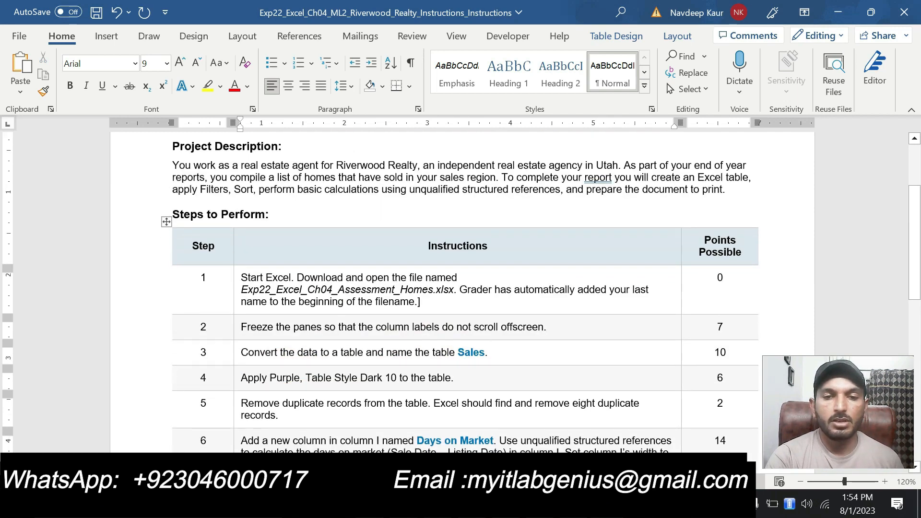
scroll(503, 402, "up", 2)
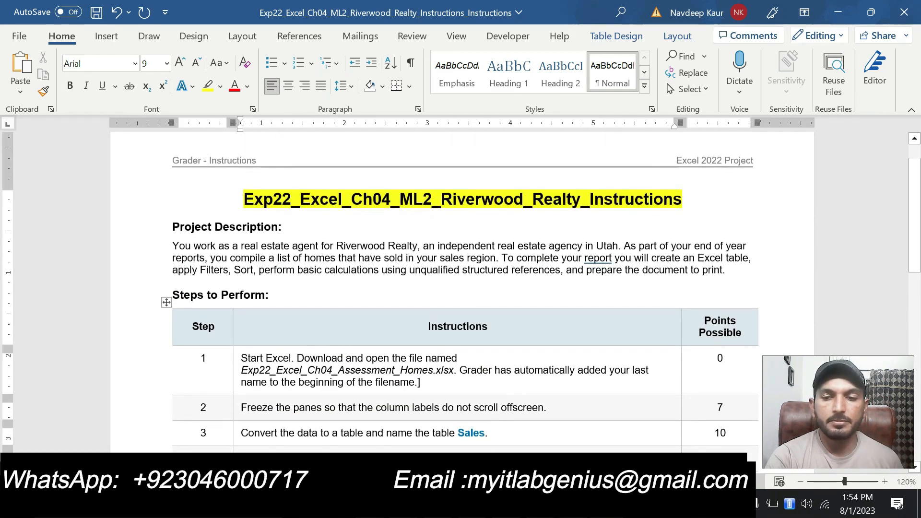
- Highlight the step 3 instruction about converting the data to a table named Sales in yellow
left_click_drag(489, 433, 241, 434)
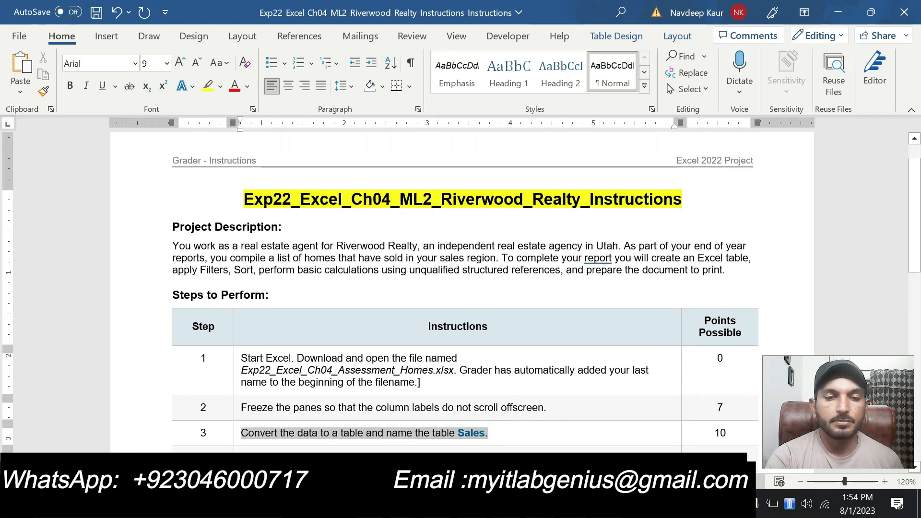
left_click(307, 420)
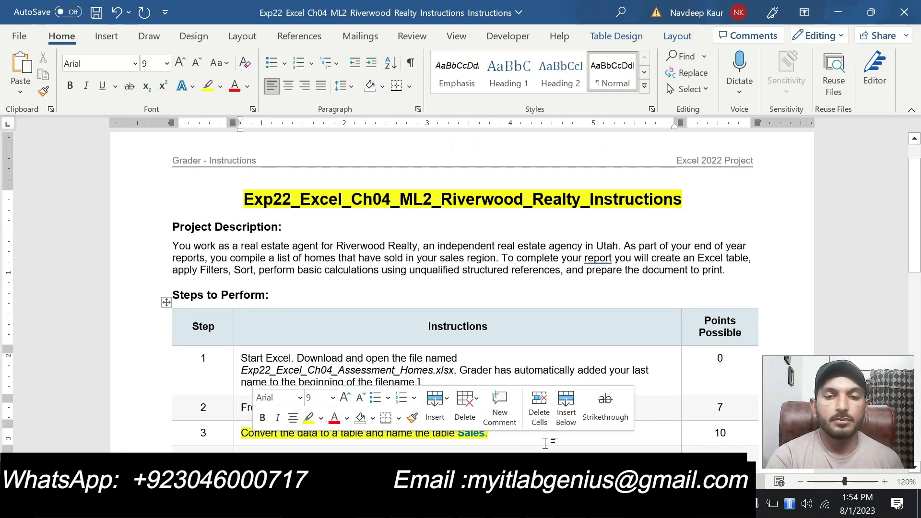
left_click(551, 439)
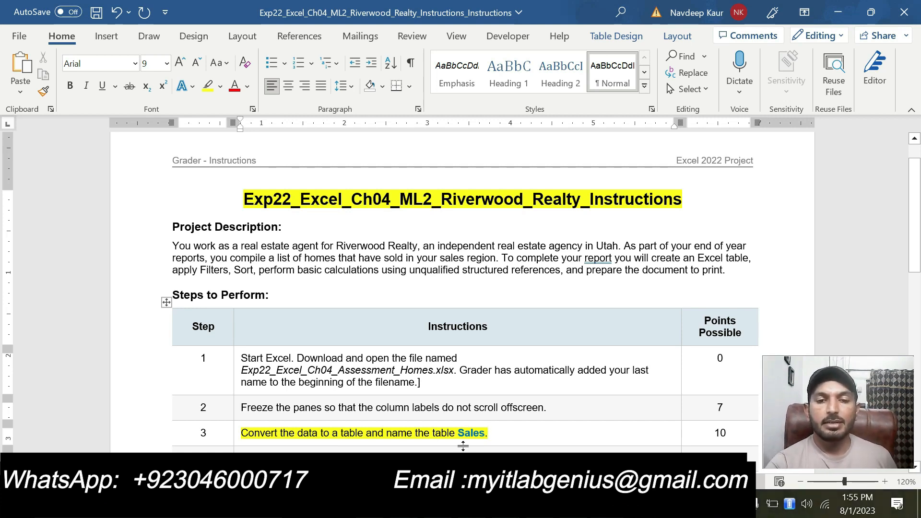
- Switch to the homes workbook in Excel and look through the sales records from the first row toward the end of the data
key("alt+Tab")
scroll(322, 330, "down", 7)
scroll(322, 330, "up", 7)
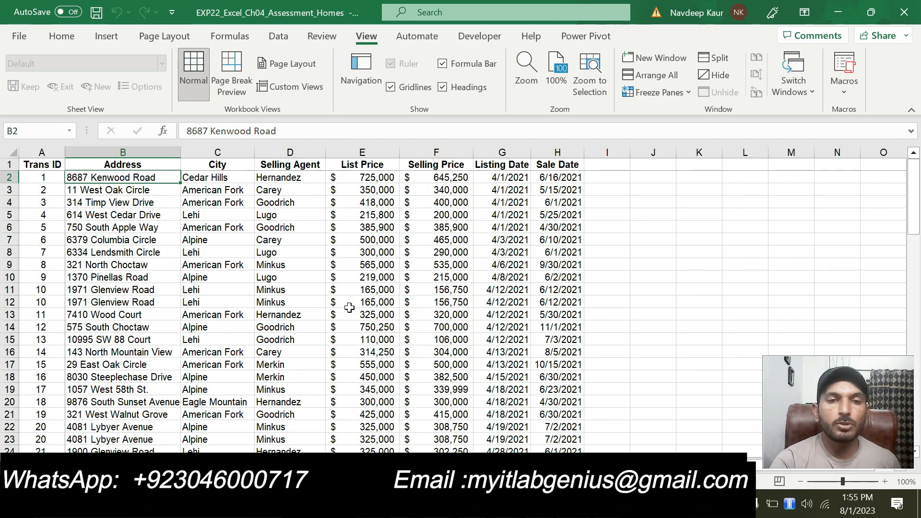
left_click(144, 240)
left_click(504, 363)
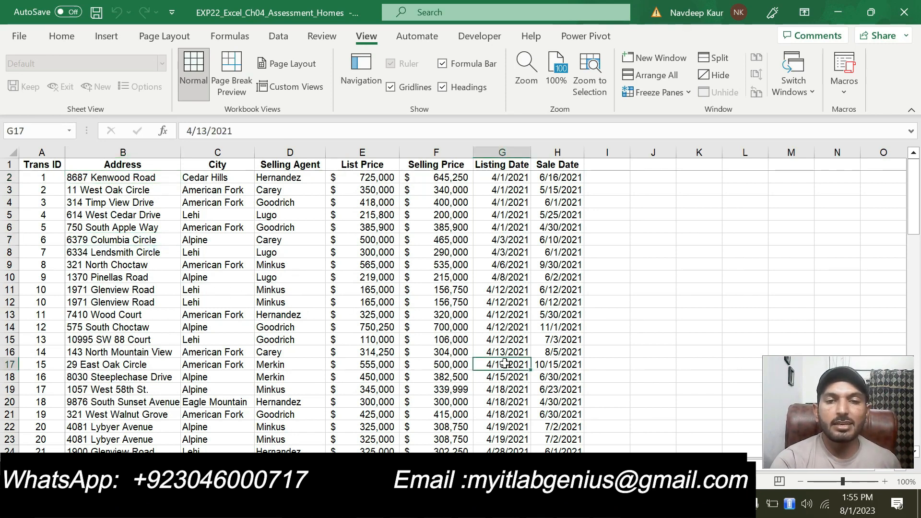
left_click(237, 378)
scroll(216, 391, "down", 5)
scroll(216, 391, "down", 18)
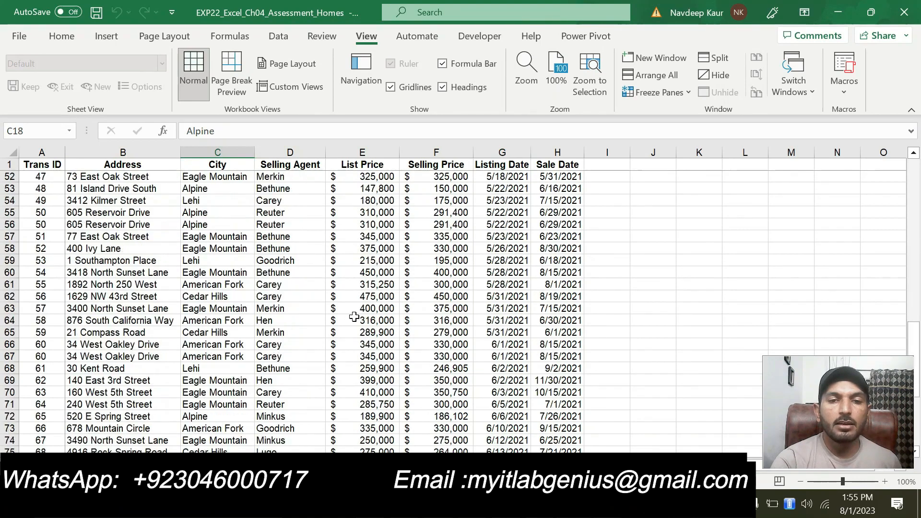
- Convert the sales data in A1:H90 to an Excel table with its first row as headers
left_click(347, 292)
scroll(347, 291, "up", 20)
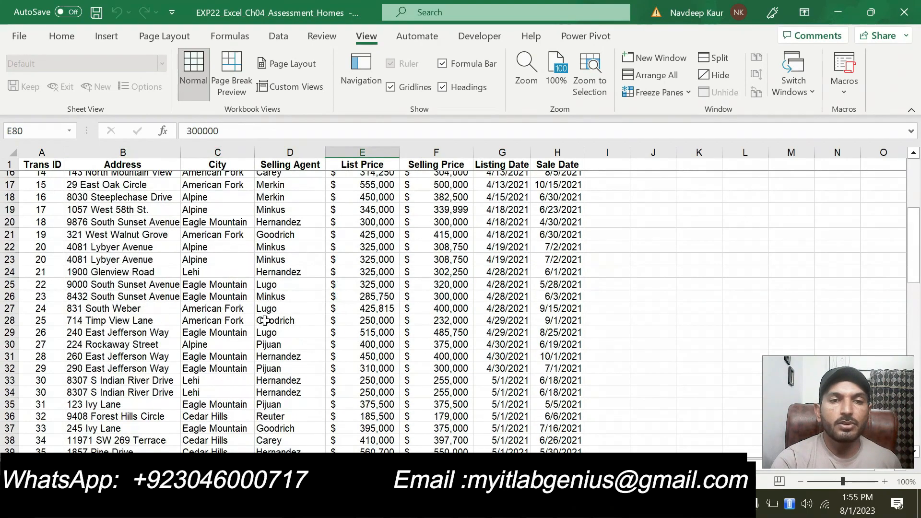
left_click(107, 36)
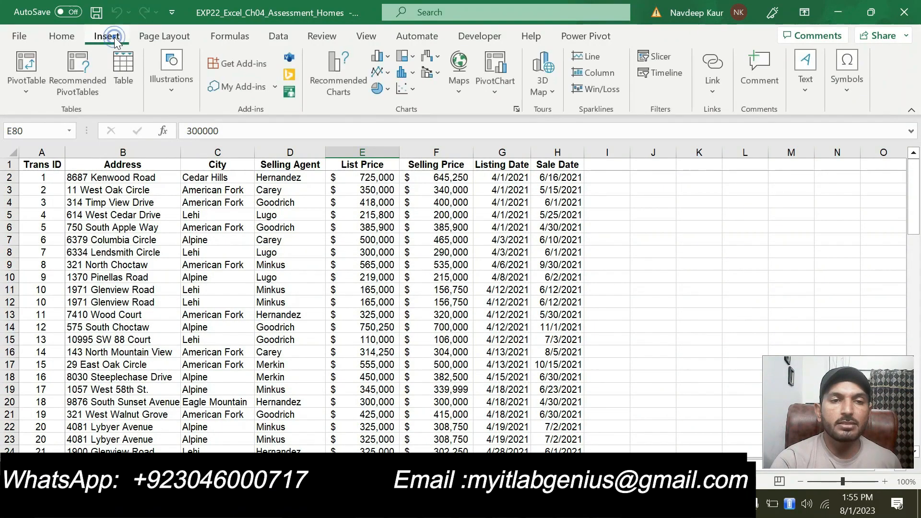
left_click(122, 69)
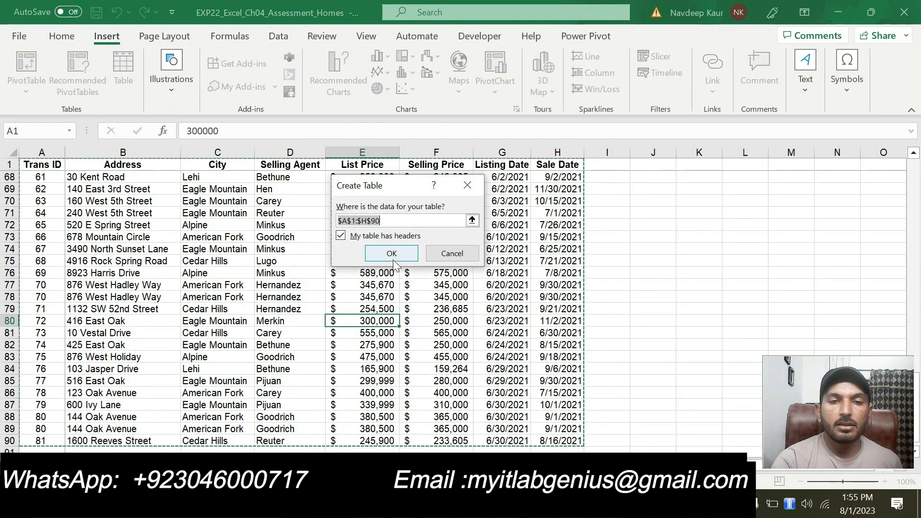
key("Return")
scroll(417, 328, "down", 7)
scroll(416, 329, "up", 20)
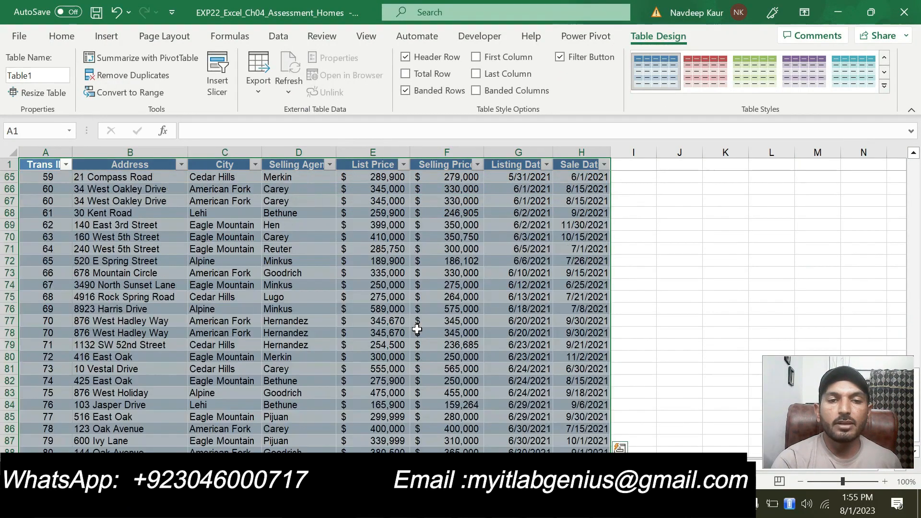
scroll(416, 328, "up", 7)
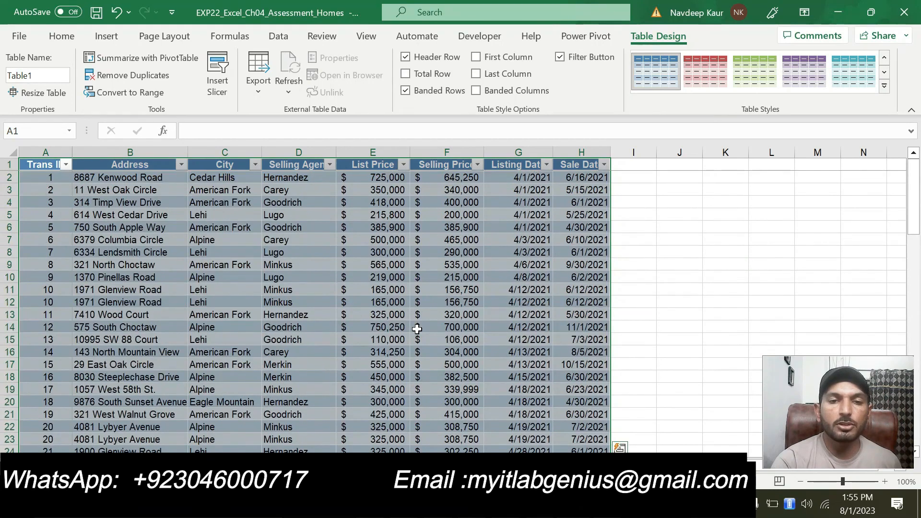
- Check the required table name in the Word instructions, then return to the workbook and name the table Sales
key("alt+Tab")
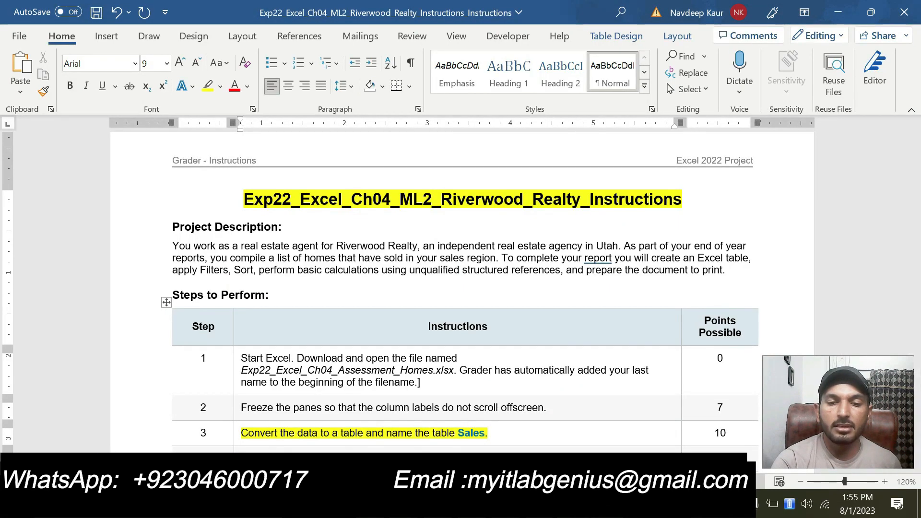
key("alt+Tab")
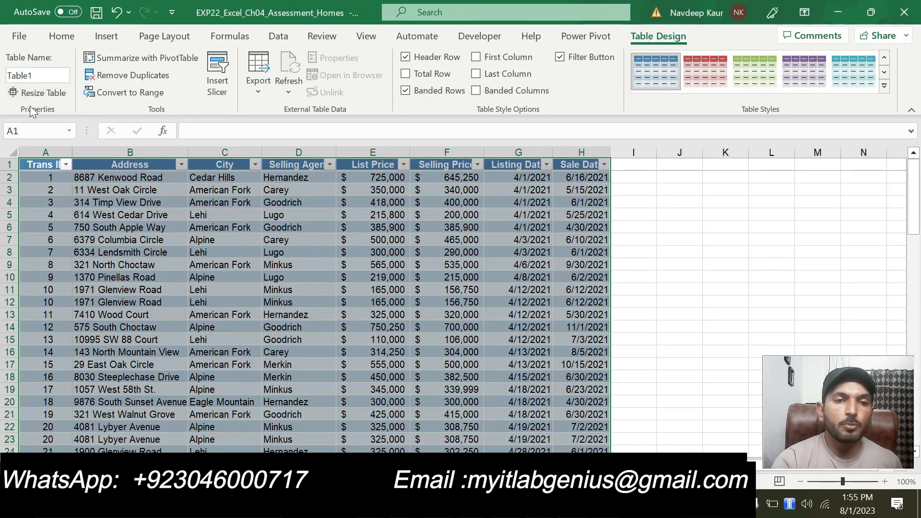
left_click(37, 75)
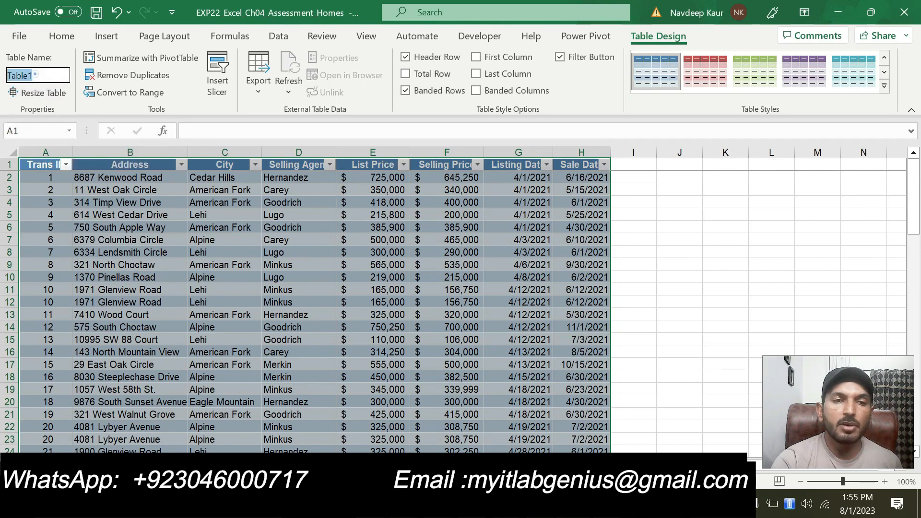
type("Sa")
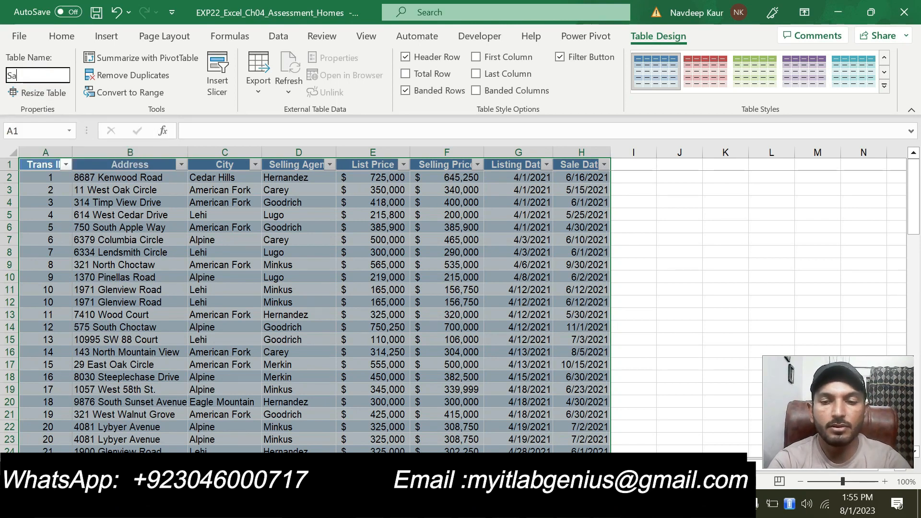
key("Return")
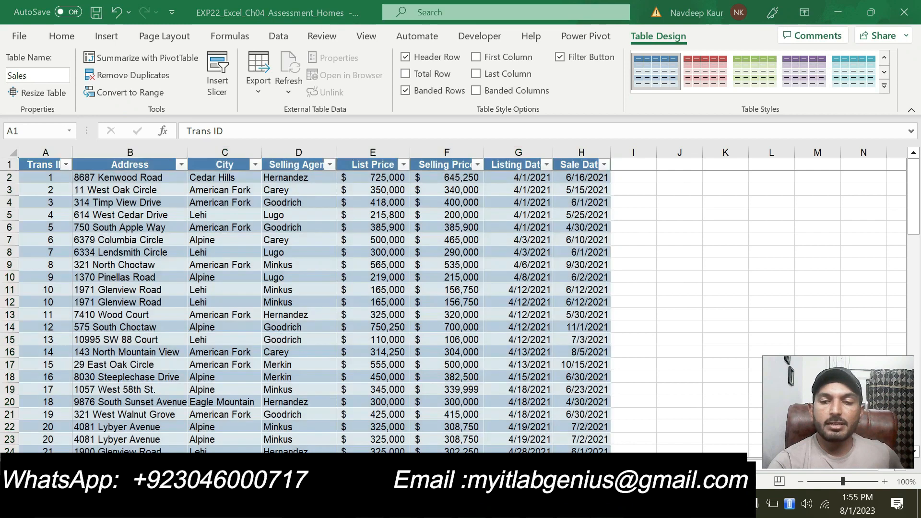
- Switch to the Word instructions, remove the yellow highlight from step 3 and highlight the step 4 table style instruction in yellow
key("alt+Tab")
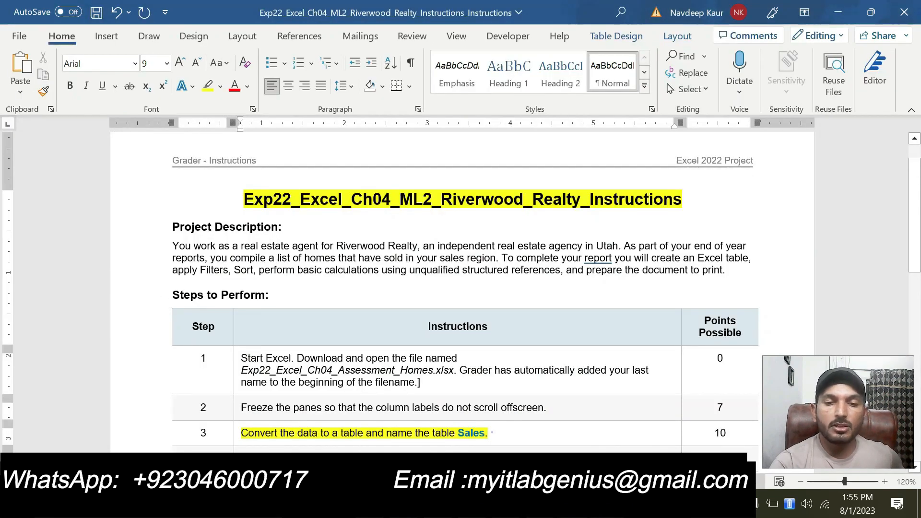
triple_click(487, 433)
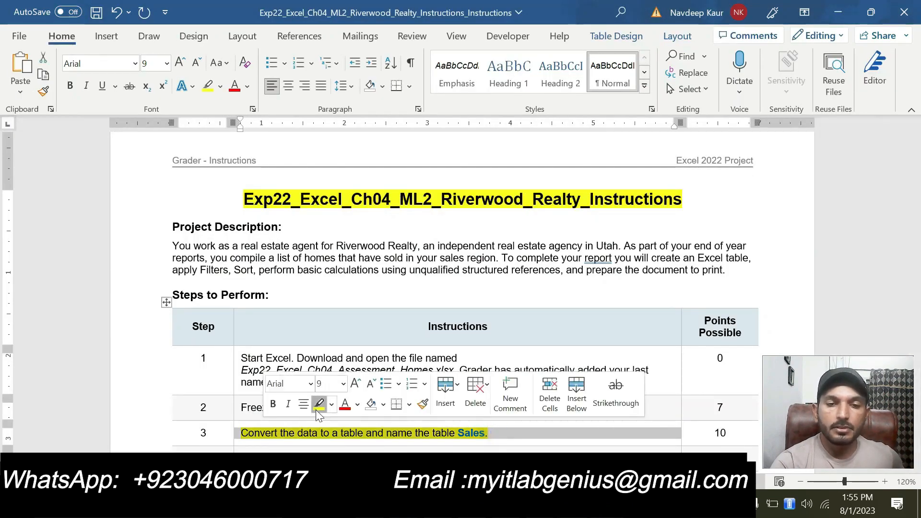
left_click(318, 406)
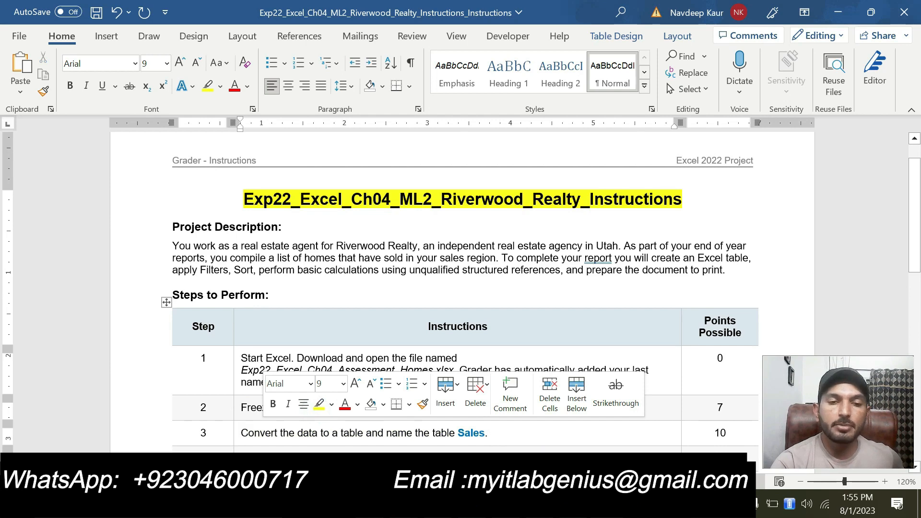
scroll(461, 288, "down", 1)
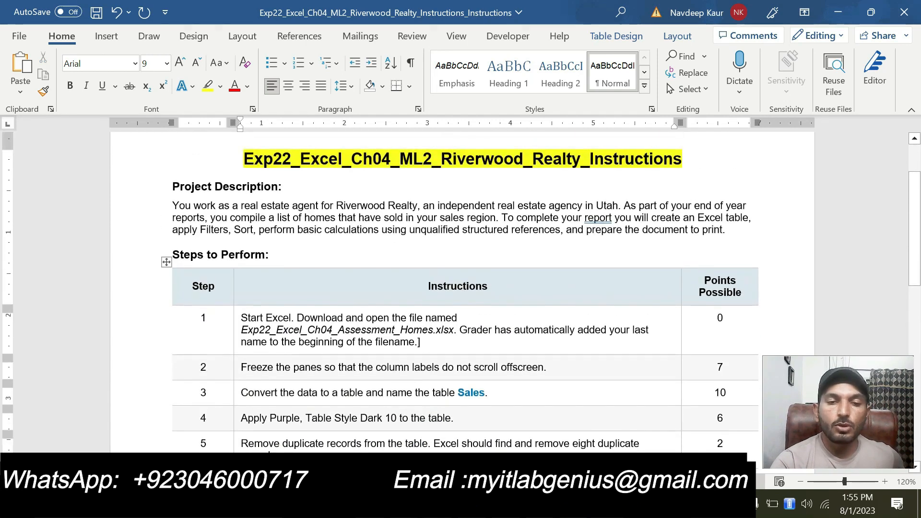
left_click_drag(242, 418, 451, 417)
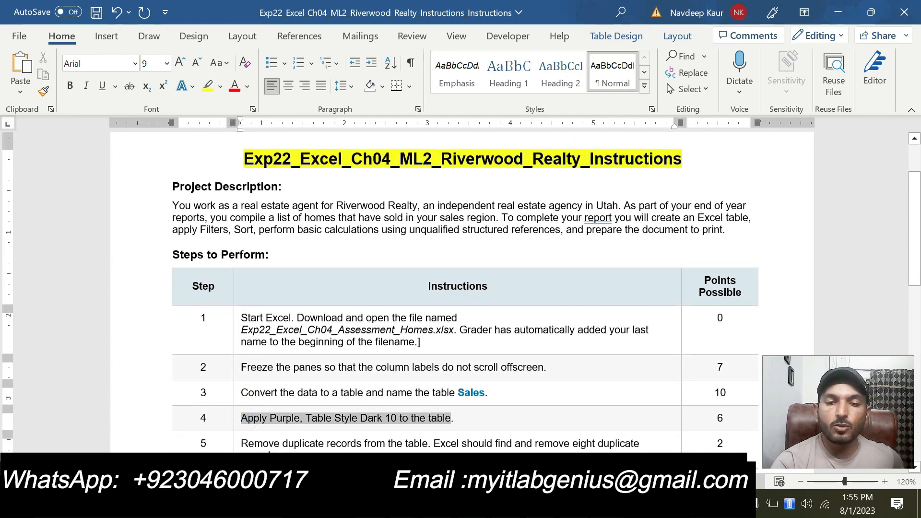
left_click(507, 392)
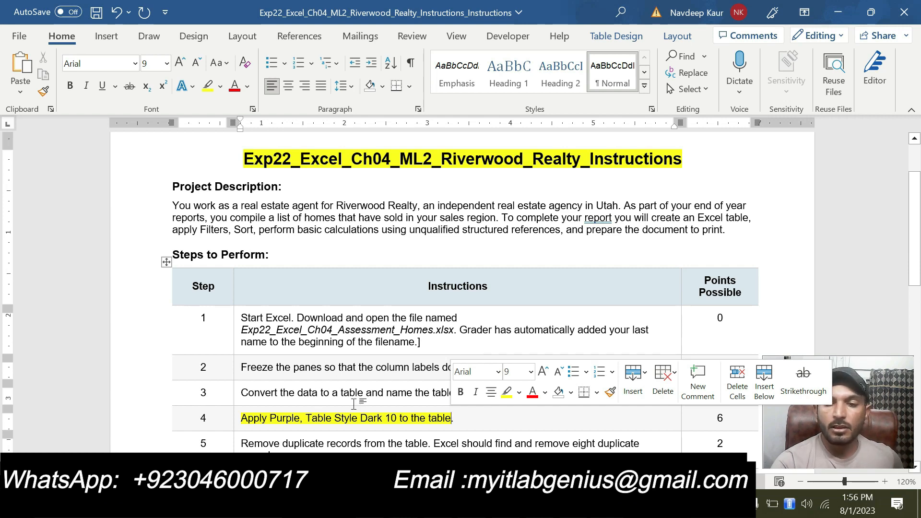
left_click(292, 442)
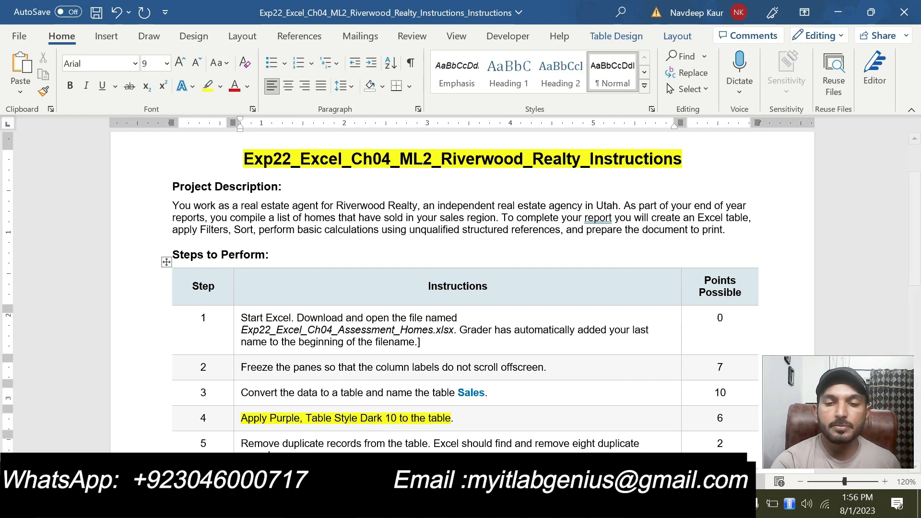
- Switch to the homes workbook in Excel, apply Purple, Table Style Dark 10 to the Sales table and look over its rows
key("alt+Tab")
left_click(259, 356)
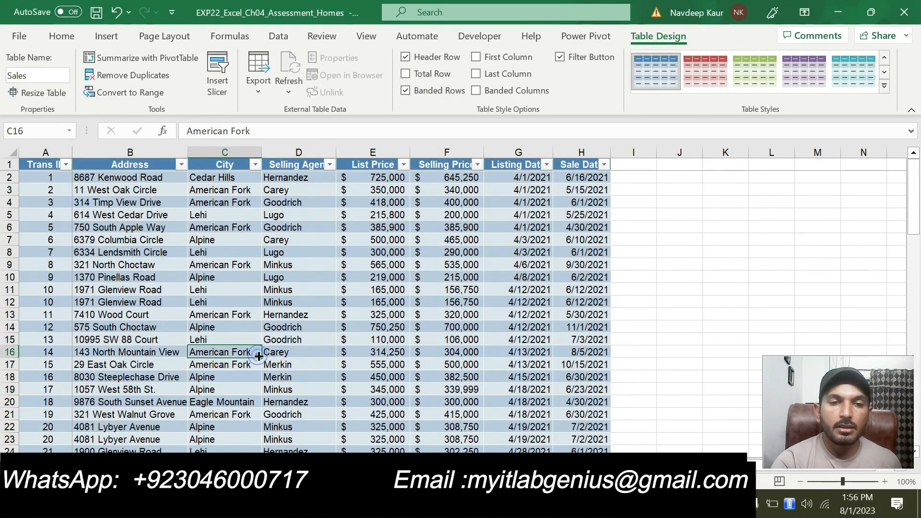
left_click(643, 36)
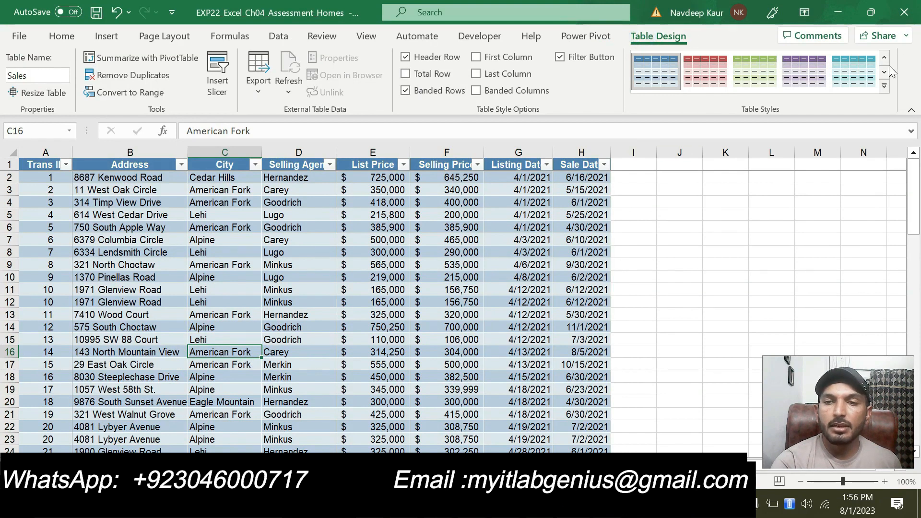
left_click(884, 86)
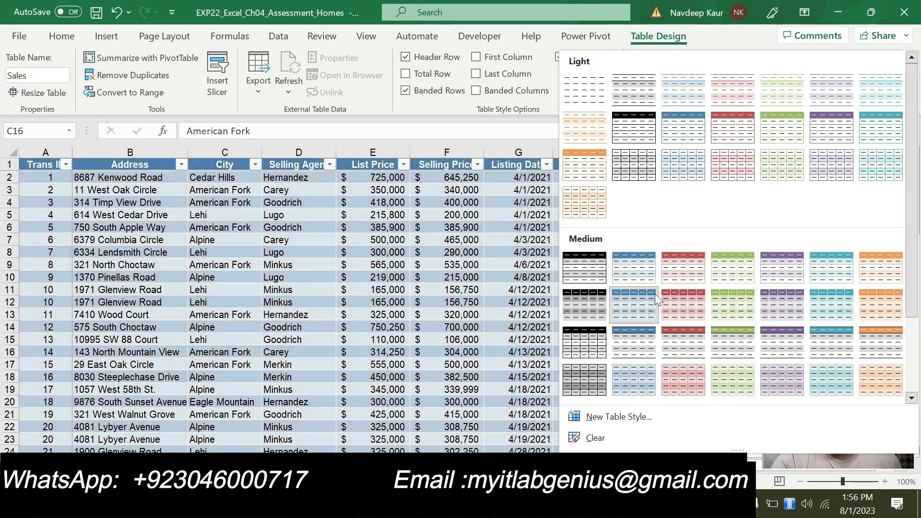
scroll(657, 290, "down", 3)
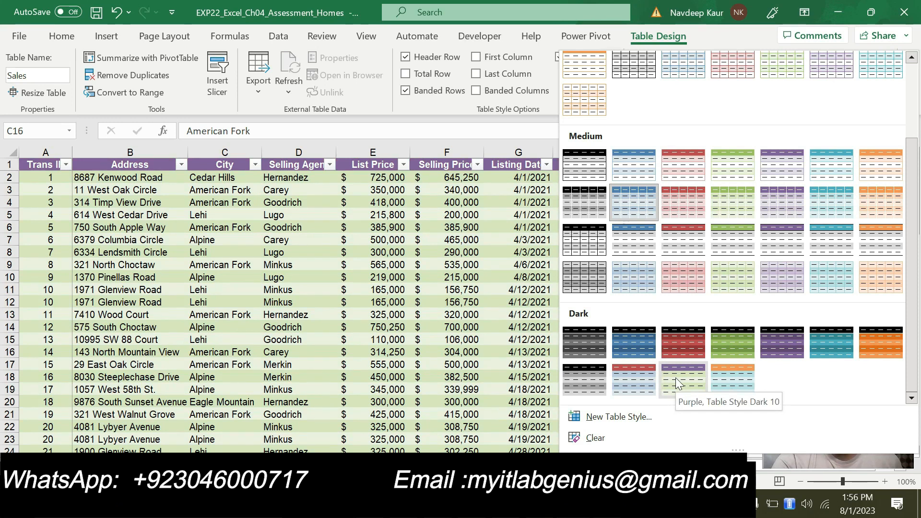
left_click(676, 378)
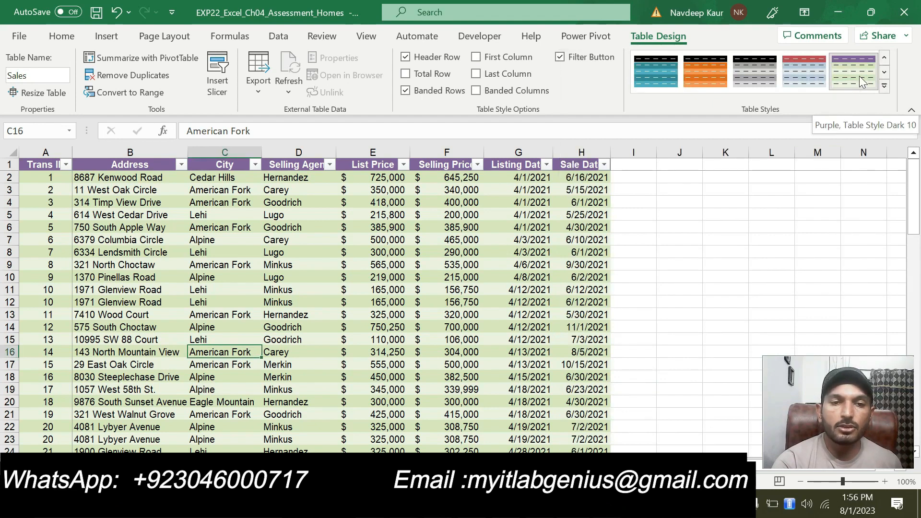
scroll(475, 328, "down", 7)
scroll(475, 329, "down", 18)
scroll(475, 329, "up", 10)
scroll(475, 329, "up", 11)
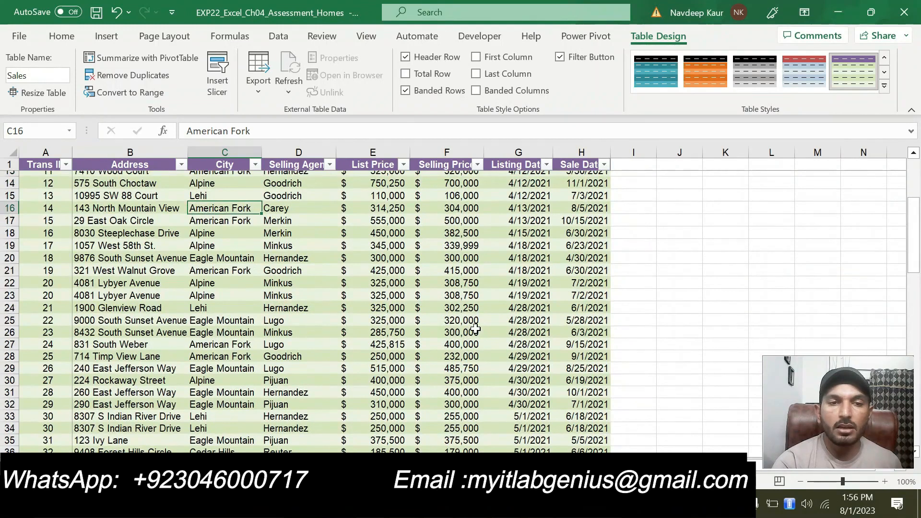
scroll(443, 329, "up", 4)
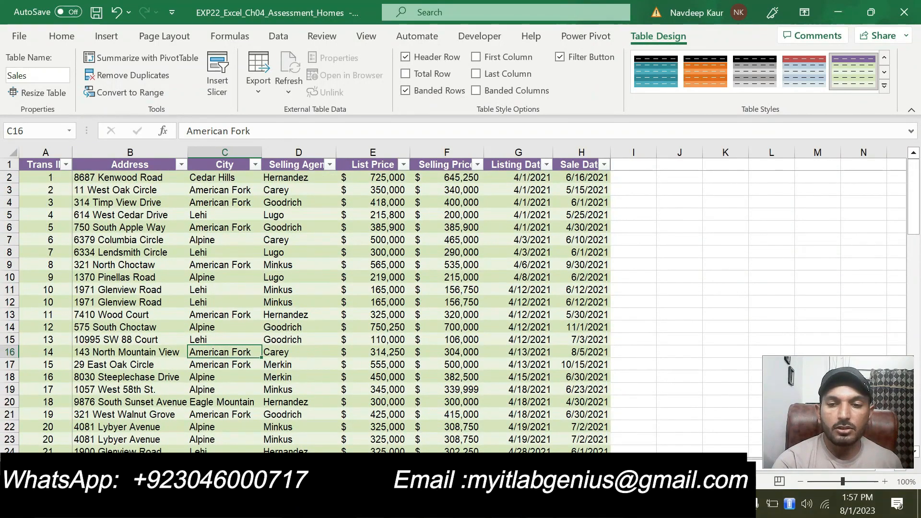
- Switch to the Word instructions, remove the yellow highlight from step 4 and highlight the step 5 instruction about removing duplicates
key("alt+Tab")
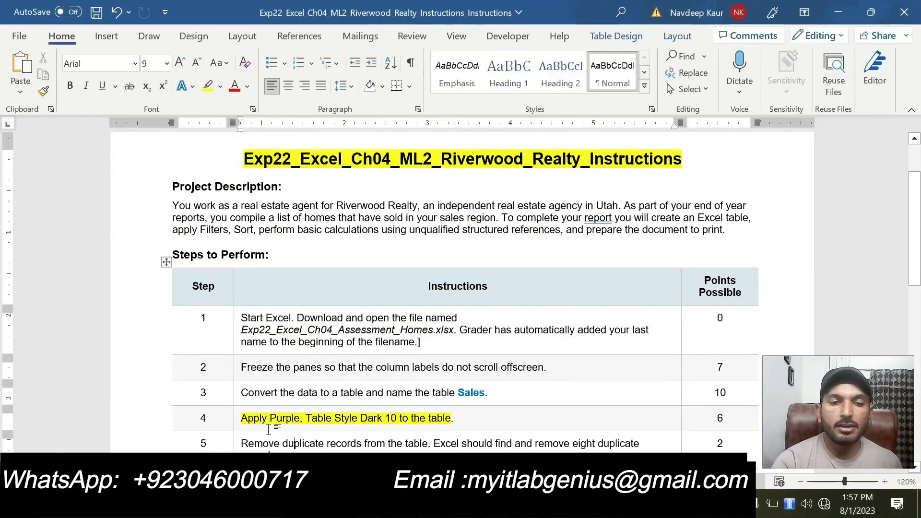
left_click_drag(240, 418, 451, 419)
left_click(507, 390)
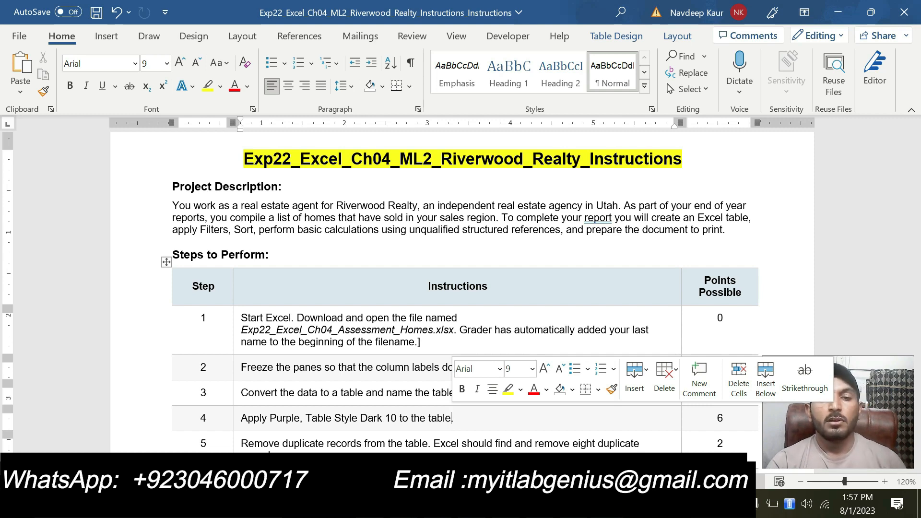
triple_click(336, 446)
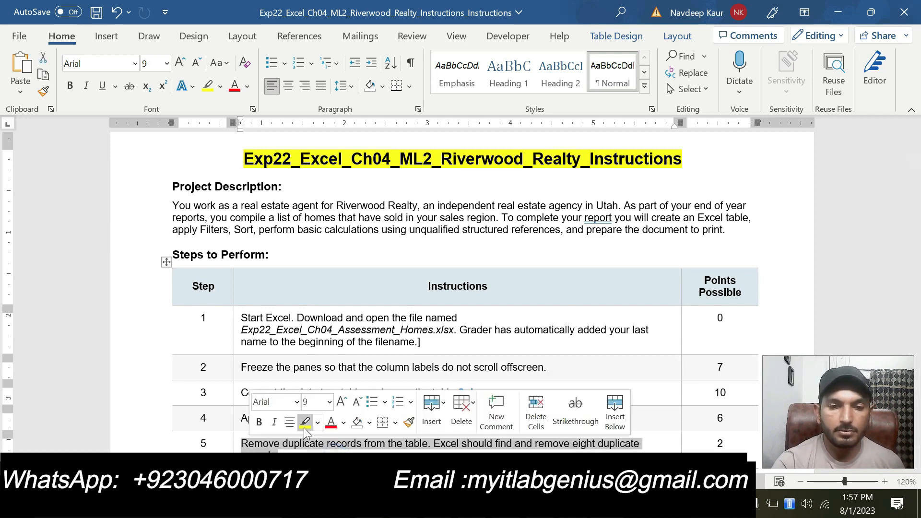
left_click(304, 423)
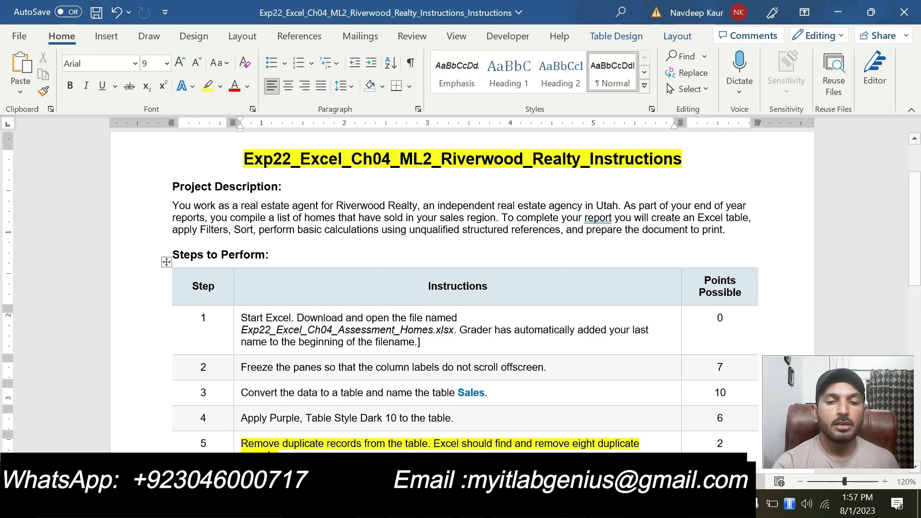
- Switch to the homes workbook in Excel, remove duplicate records from the Sales table across all columns and check the result against the Word instructions
key("alt+Tab")
scroll(313, 349, "down", 20)
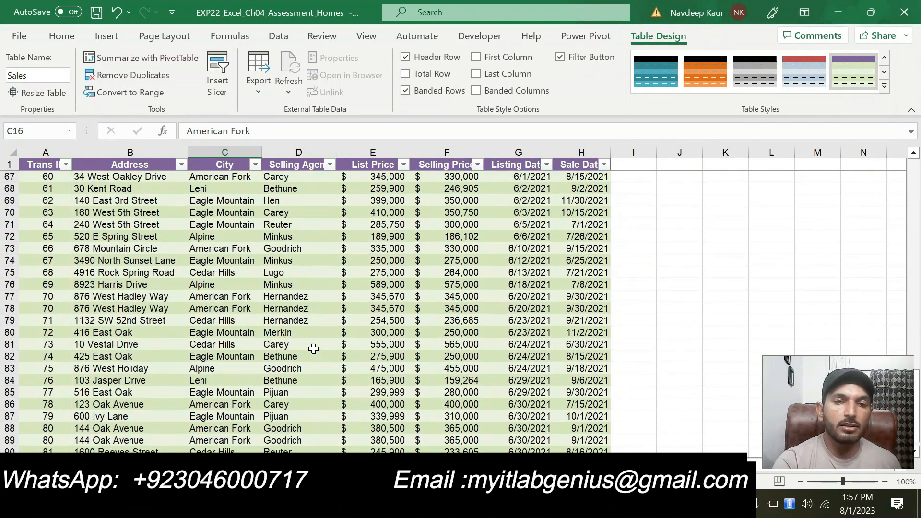
scroll(314, 349, "down", 3)
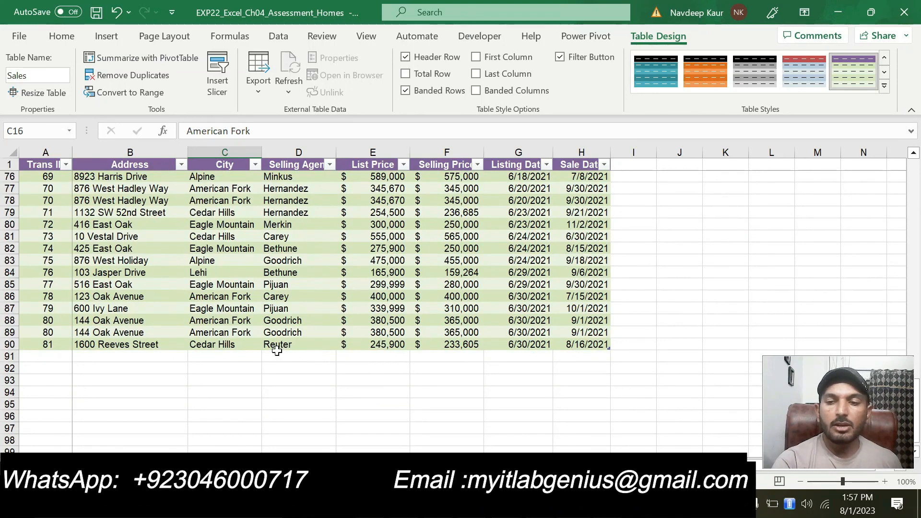
scroll(277, 351, "up", 7)
scroll(277, 351, "up", 18)
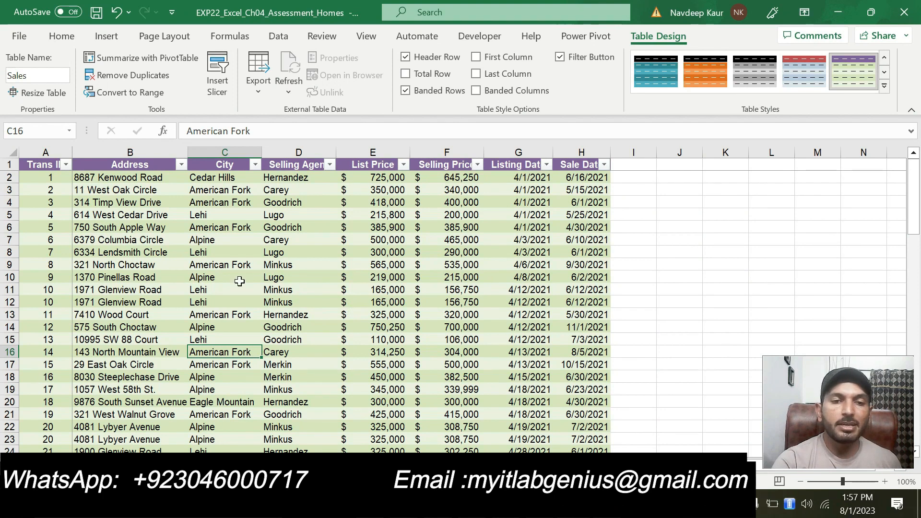
left_click(286, 37)
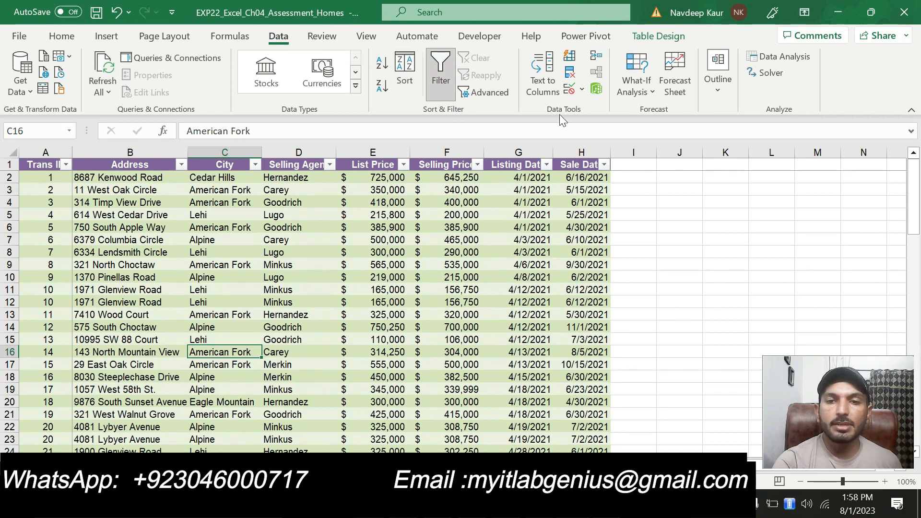
left_click(575, 79)
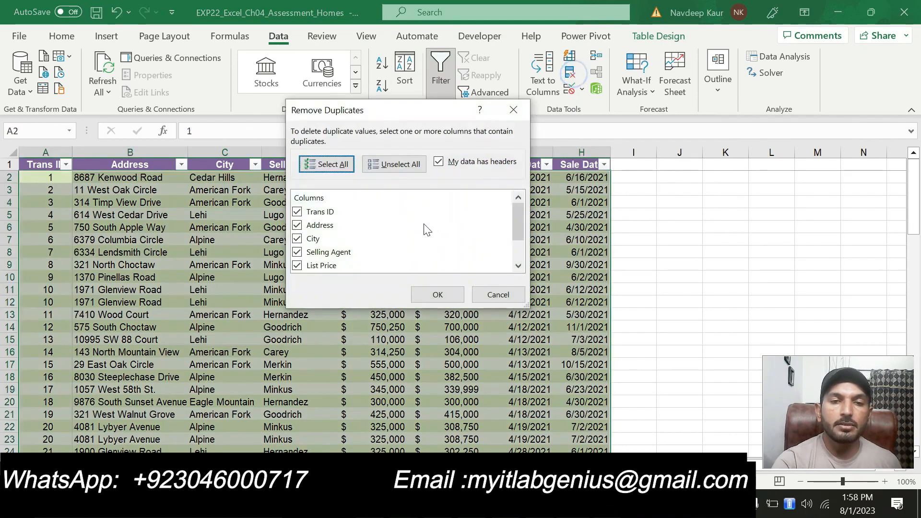
left_click(433, 293)
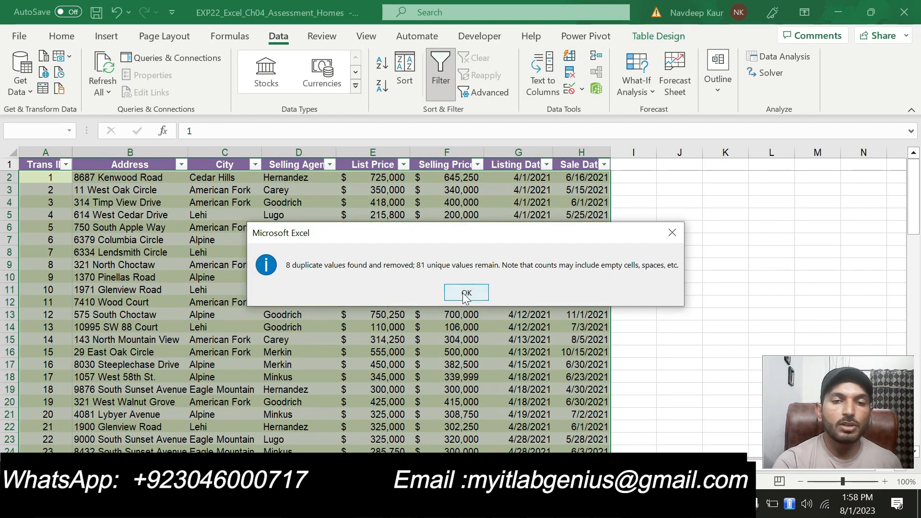
key("alt+Tab")
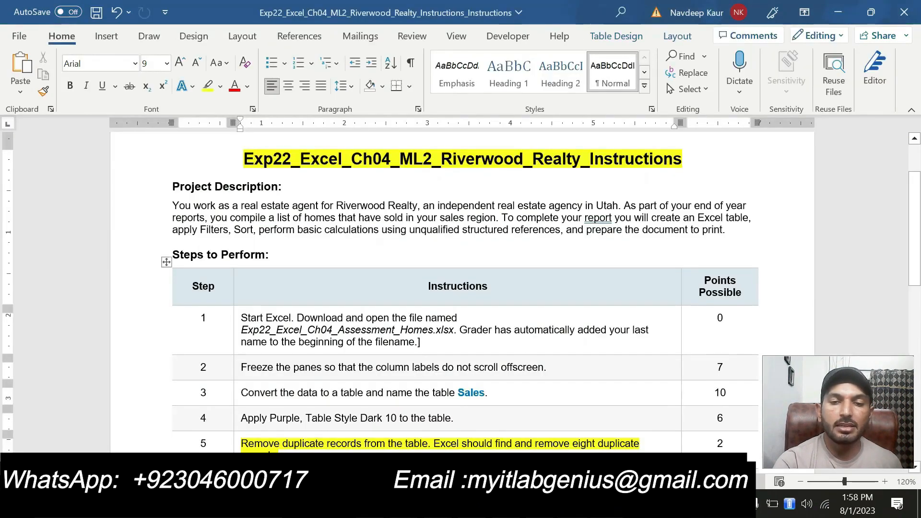
key("alt+Tab")
key("alt+Tab")
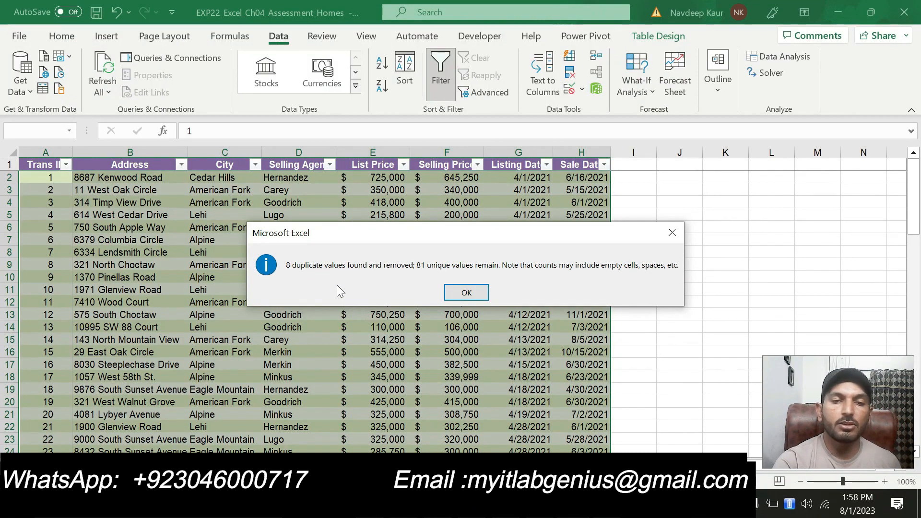
left_click(463, 294)
- Look over the rows of the Sales table down to its end and return to the first records
scroll(461, 296, "down", 20)
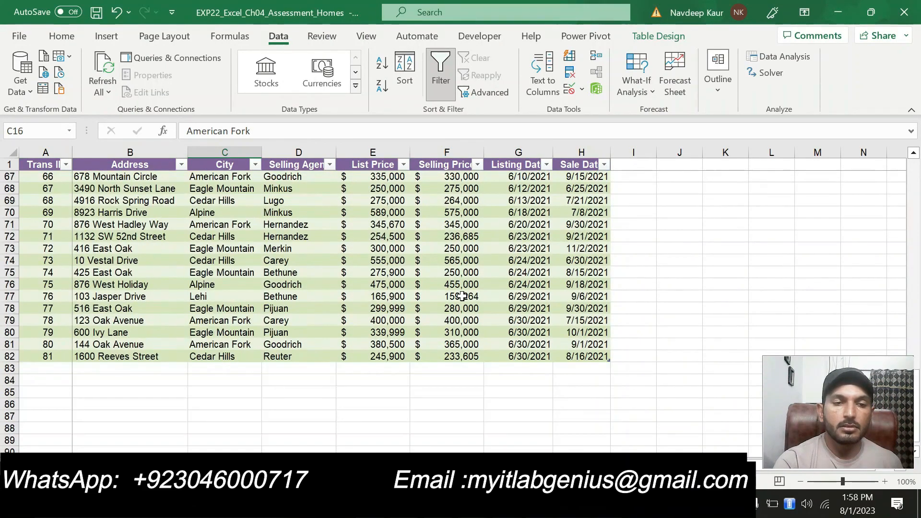
scroll(462, 296, "up", 2)
right_click(461, 296)
left_click(738, 260)
scroll(383, 341, "up", 7)
scroll(384, 342, "up", 11)
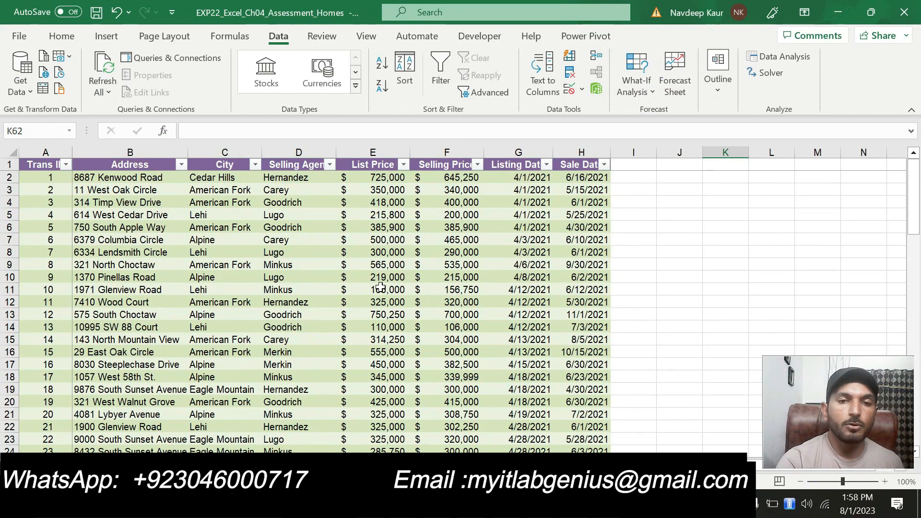
scroll(380, 288, "down", 20)
scroll(382, 294, "up", 4)
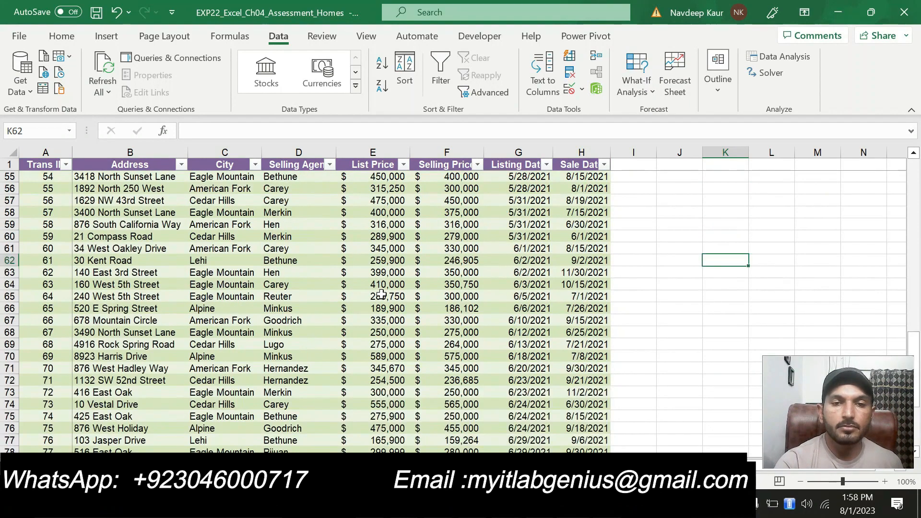
scroll(381, 294, "up", 18)
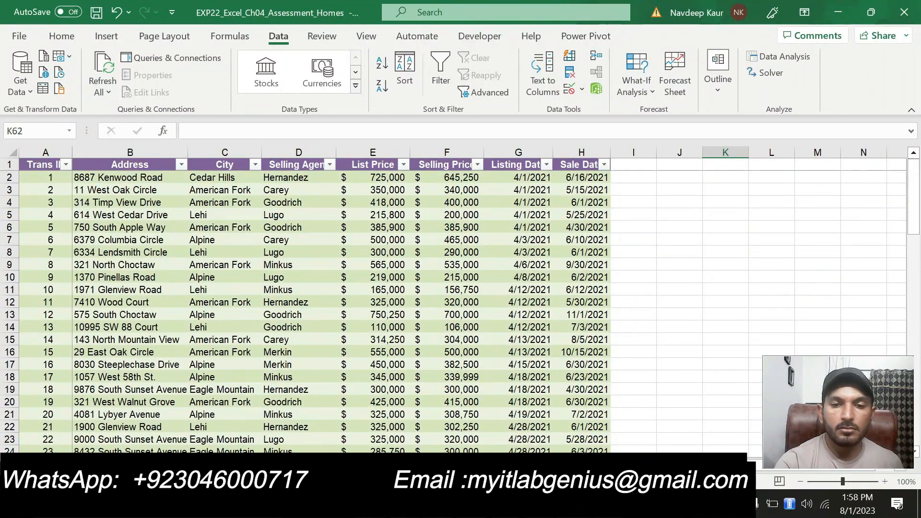
- Switch to the Word instructions, remove the yellow highlight from step 5 and highlight the step 6 instruction in yellow, leaving out its Mac users note
key("alt+Tab")
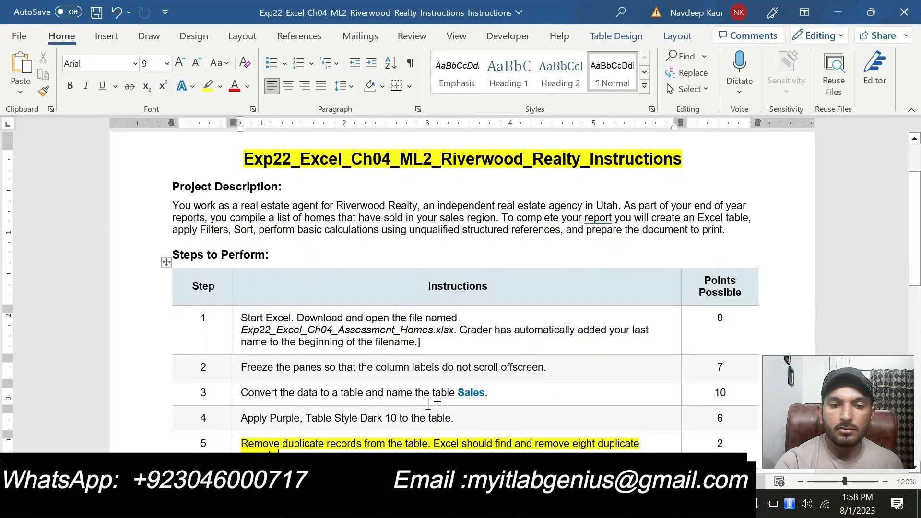
mouse_move(279, 452)
left_mouse_down()
mouse_move(242, 452)
mouse_move(280, 434)
left_mouse_up()
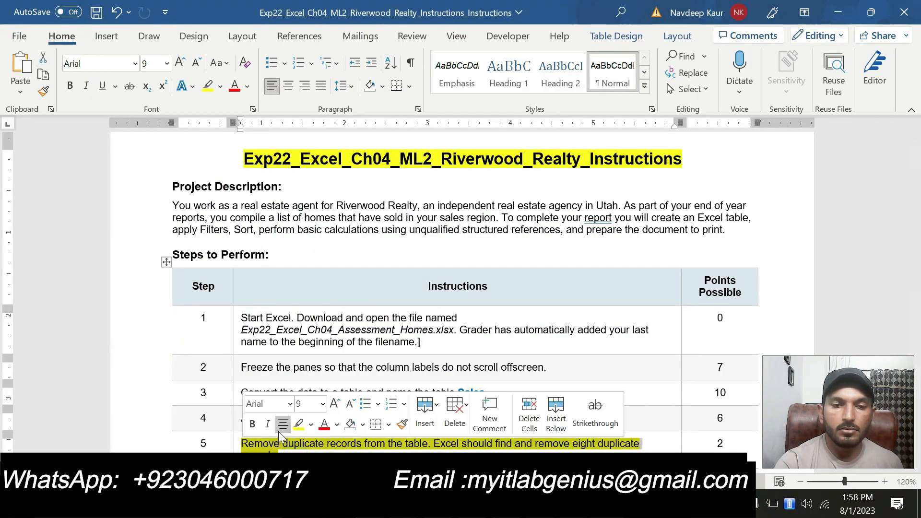
left_click(298, 424)
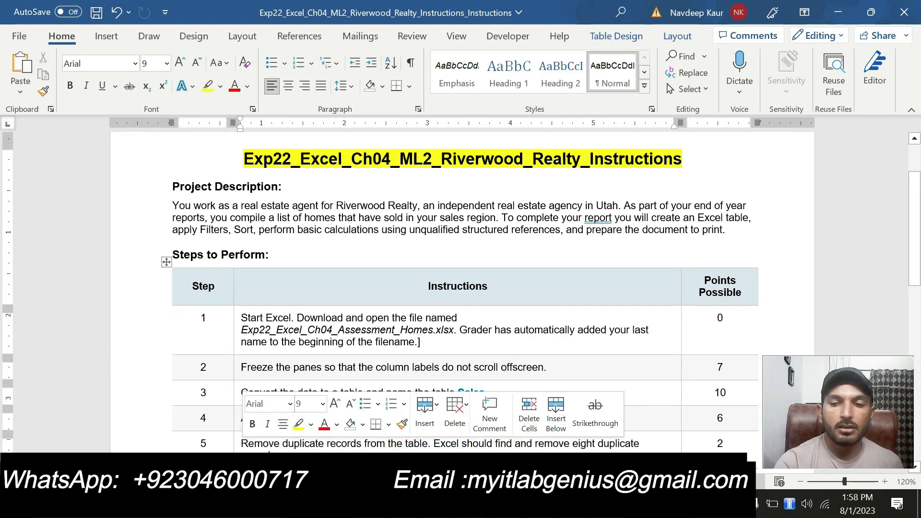
scroll(461, 288, "down", 2)
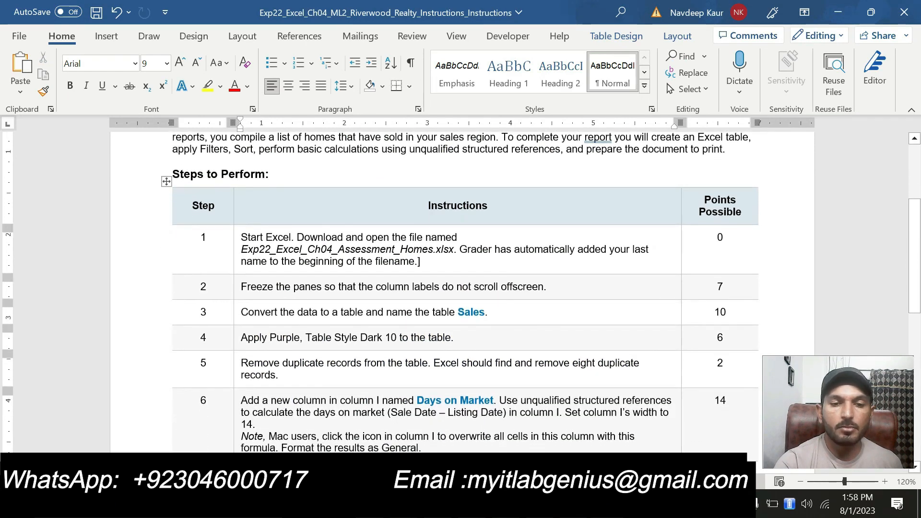
left_click_drag(448, 447, 242, 400)
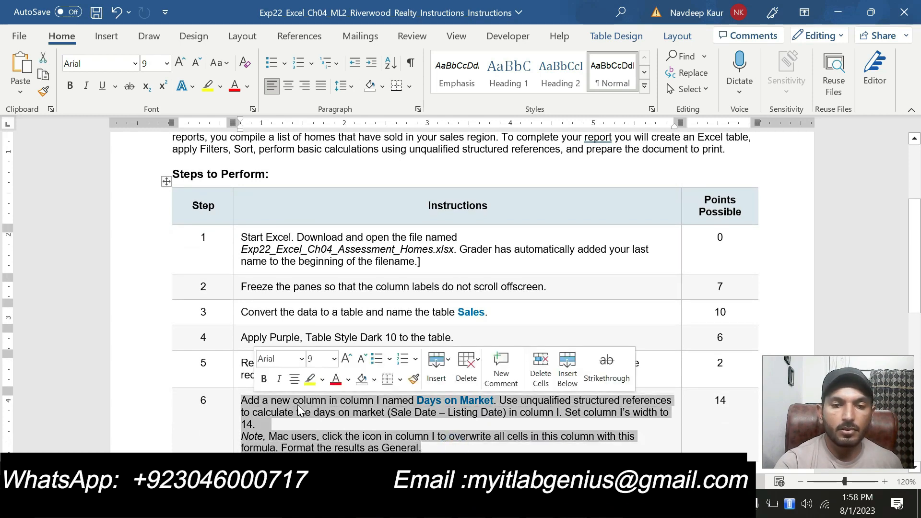
left_click(310, 379)
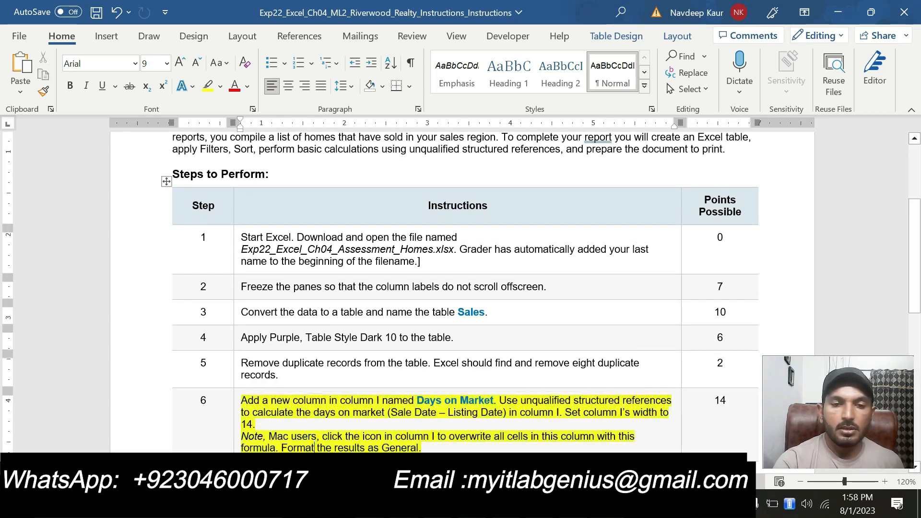
left_click_drag(422, 447, 242, 436)
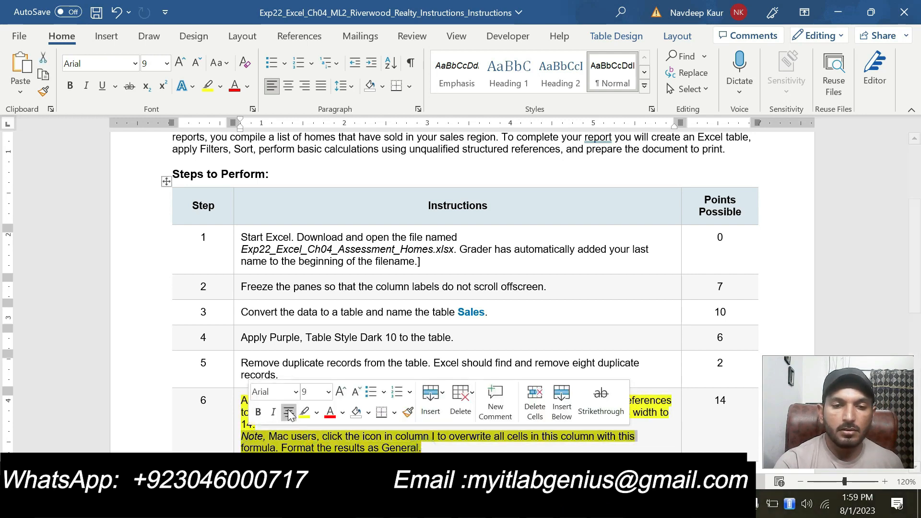
left_click(304, 412)
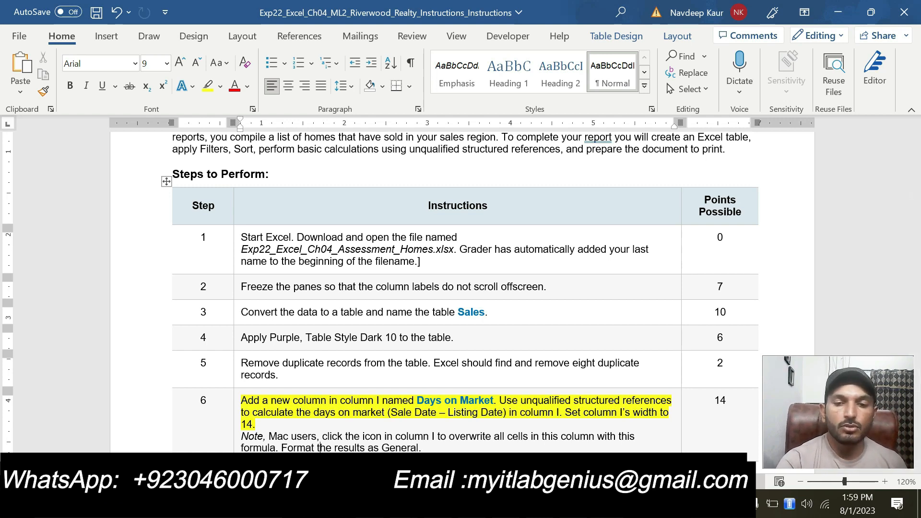
- Switch to the homes workbook in Excel and enter the heading Days On Market in cell I1, checking the name against the Word instructions
key("alt+Tab")
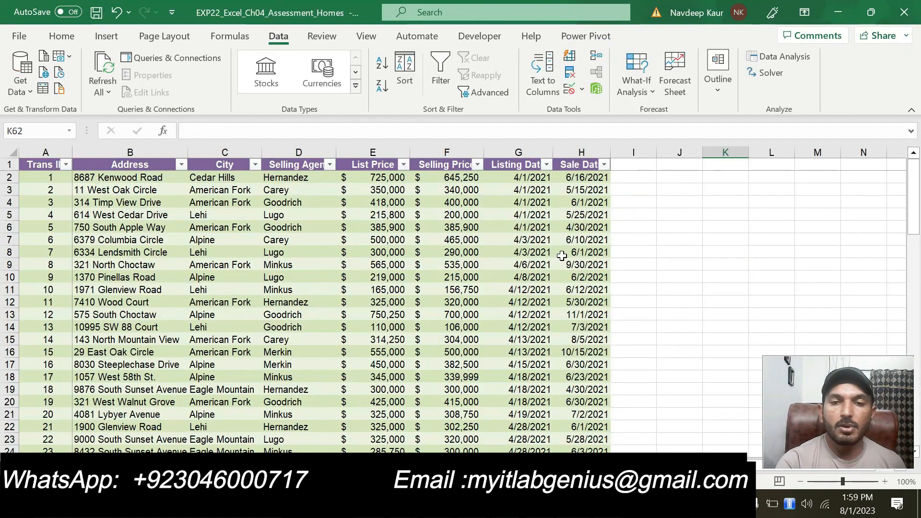
left_click(634, 165)
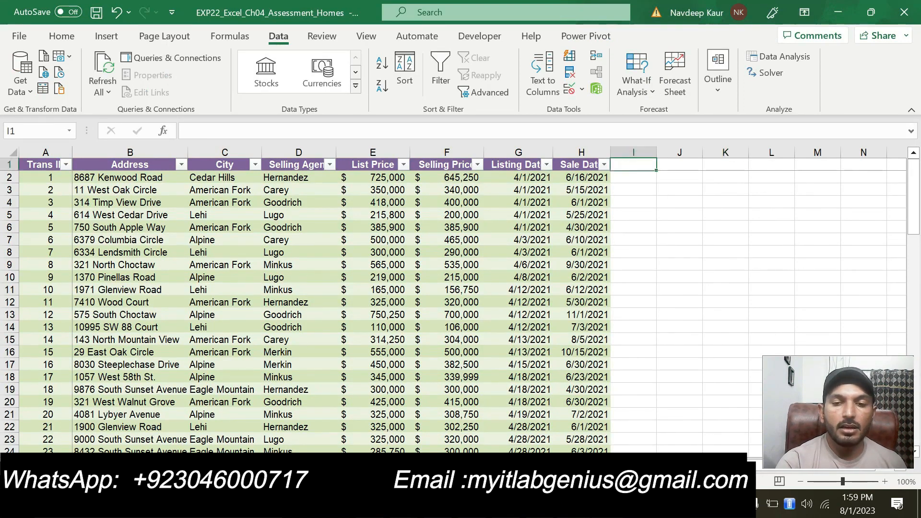
key("alt+Tab")
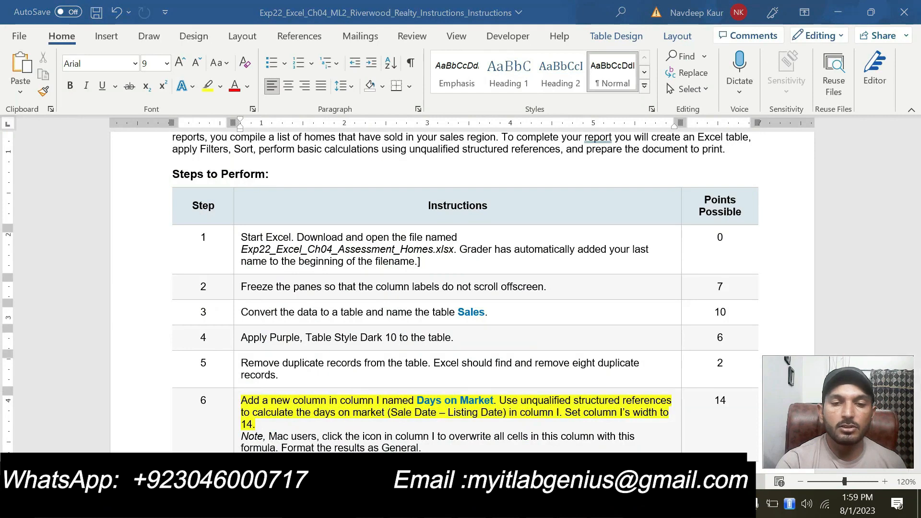
key("alt+Tab")
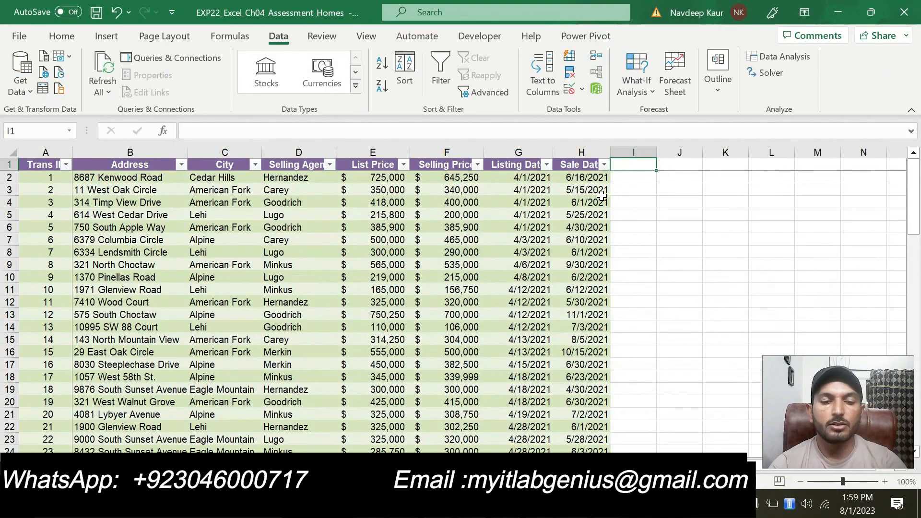
type("Days On M")
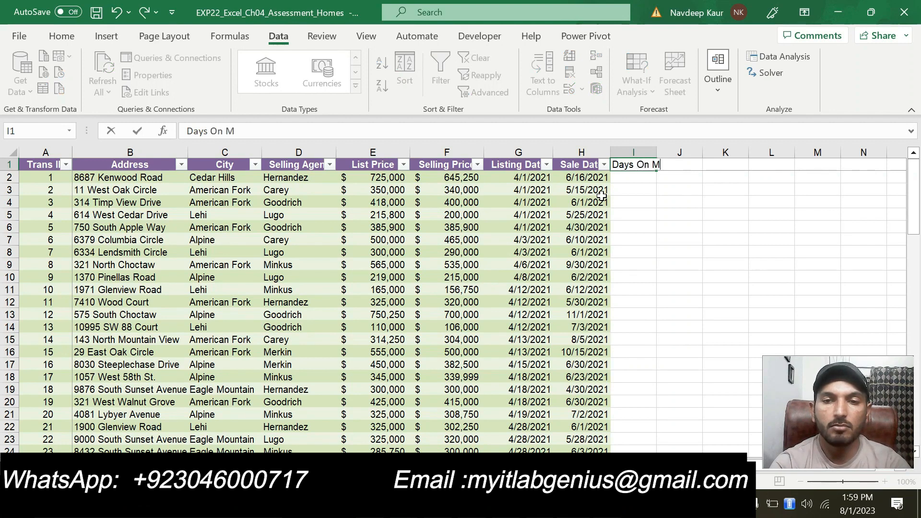
type("t")
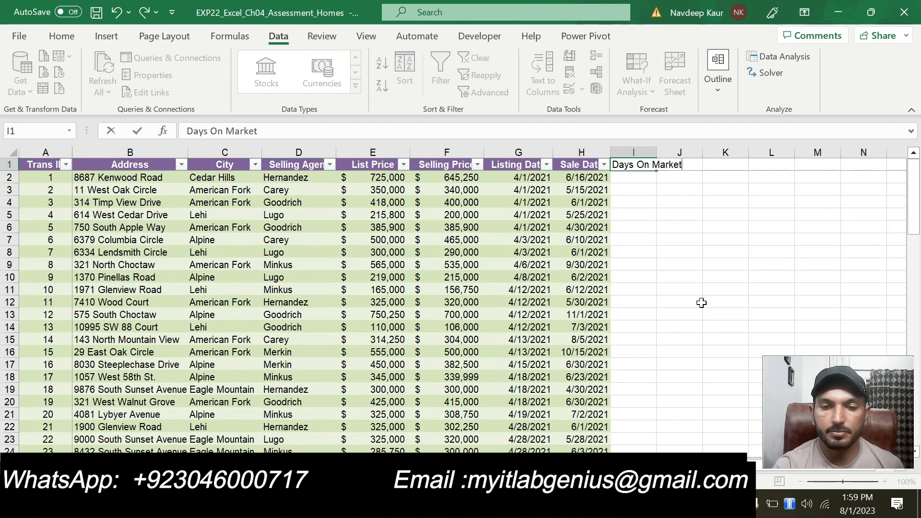
key("alt+Tab")
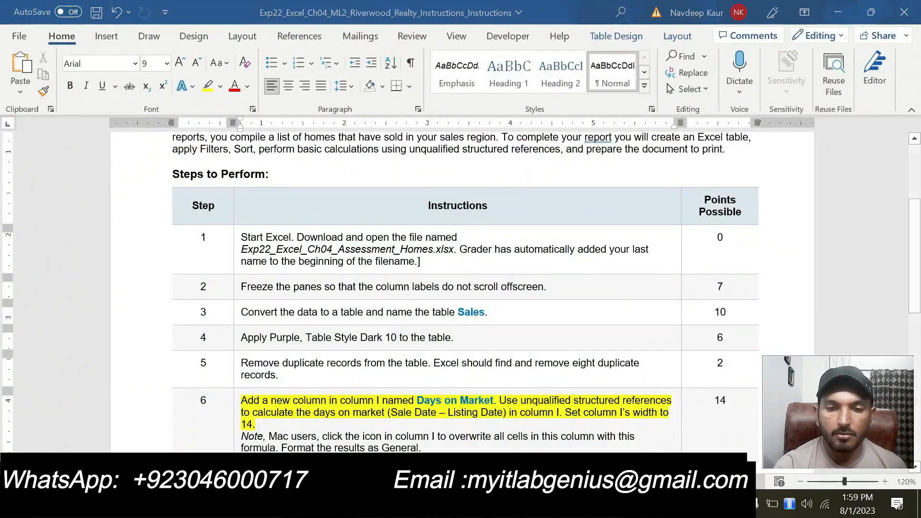
key("alt+Tab")
- Autofit column I to its heading and correct the heading in cell I1 to Days on Market
left_click(633, 152)
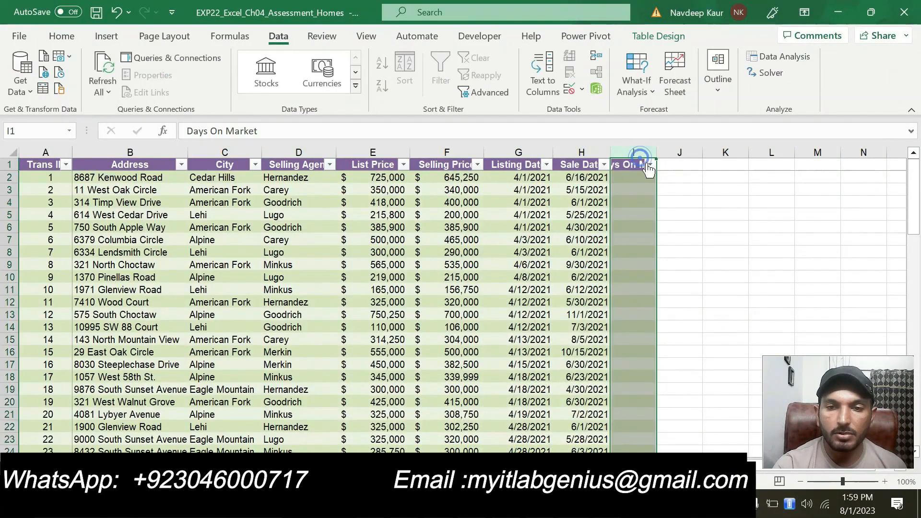
double_click(661, 152)
left_click(640, 166)
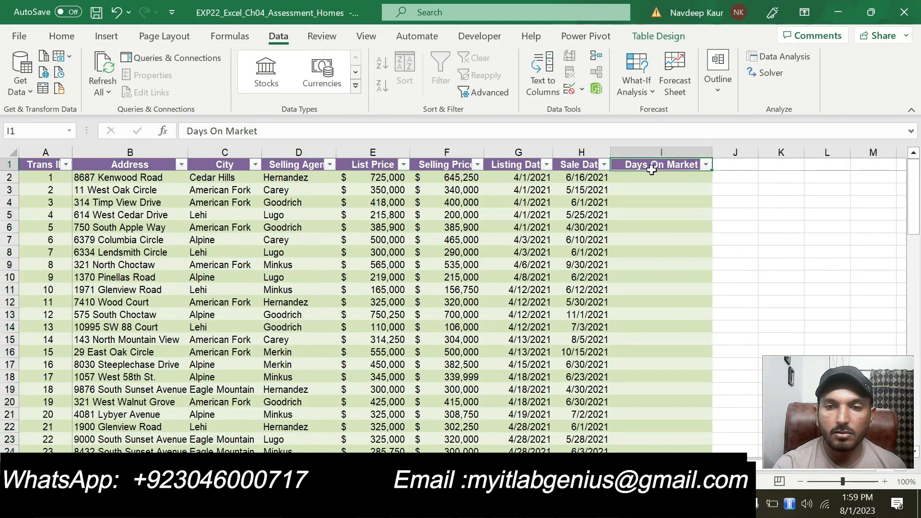
left_click(216, 131)
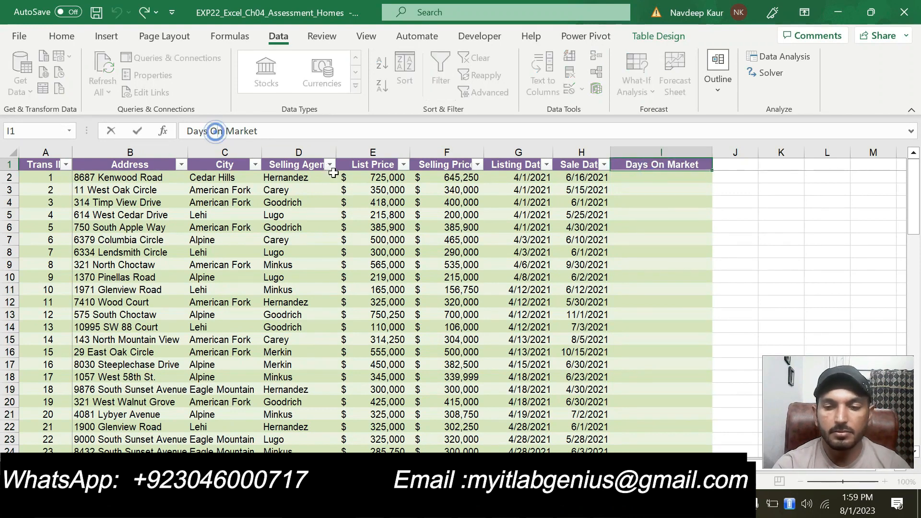
key("BackSpace")
type("o")
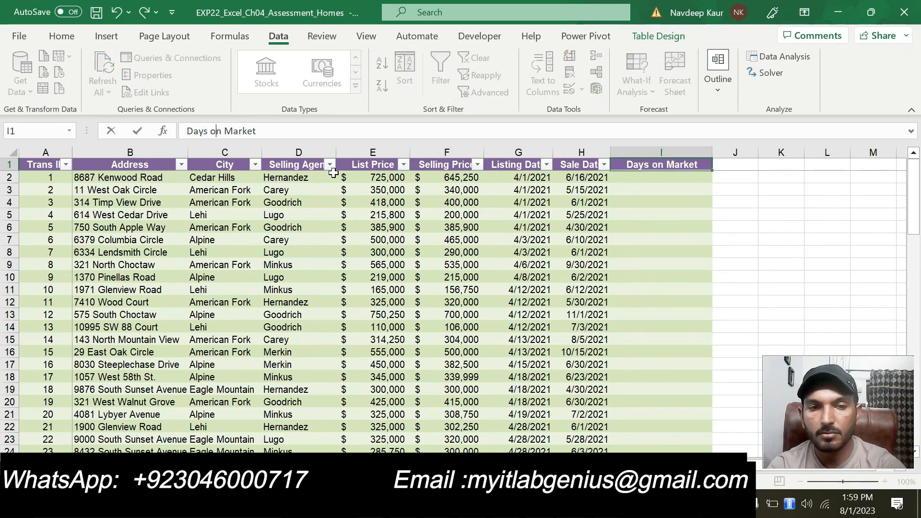
key("Return")
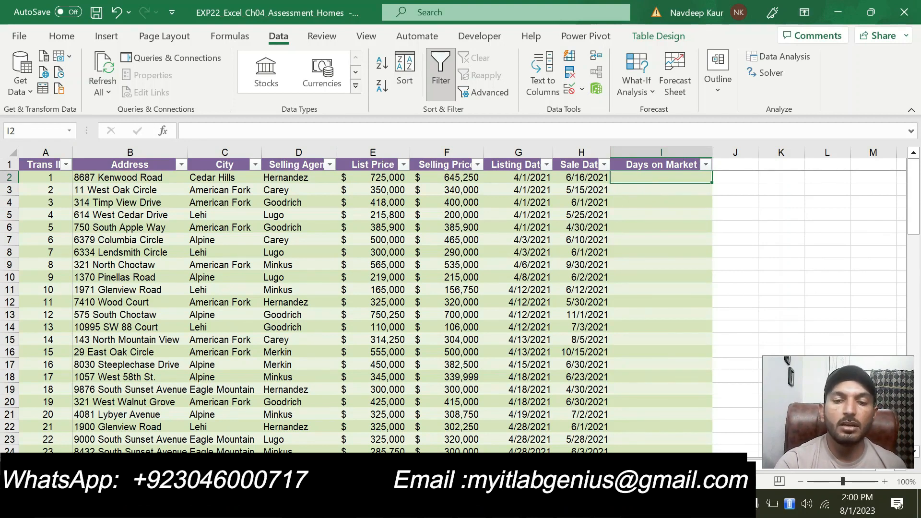
- Switch between the workbook and the Word instructions to reread how step 6 wants the days on market calculated
key("alt+Tab")
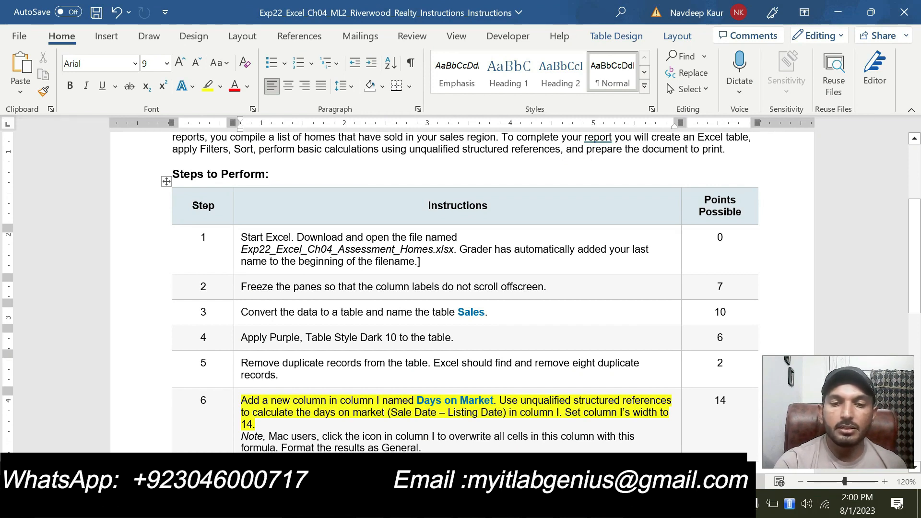
key("alt+Tab")
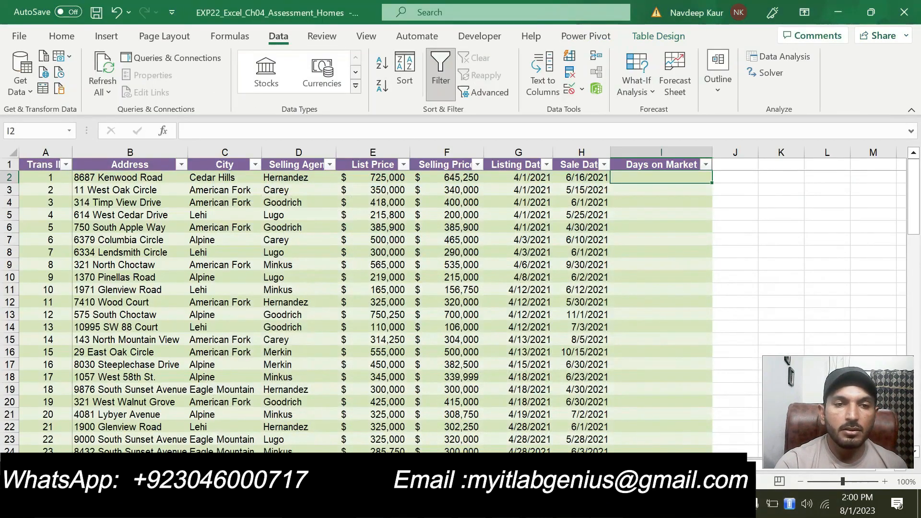
key("alt+Tab")
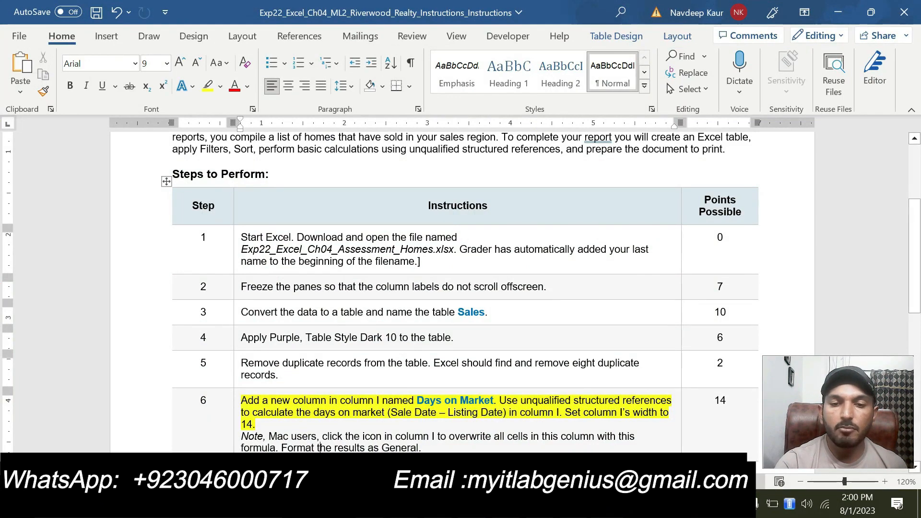
- Switch to the homes workbook and enter the formula =[@[Sale Date]]-[@[Listing Date]] in cell I2 to fill the Days on Market column
key("alt+Tab")
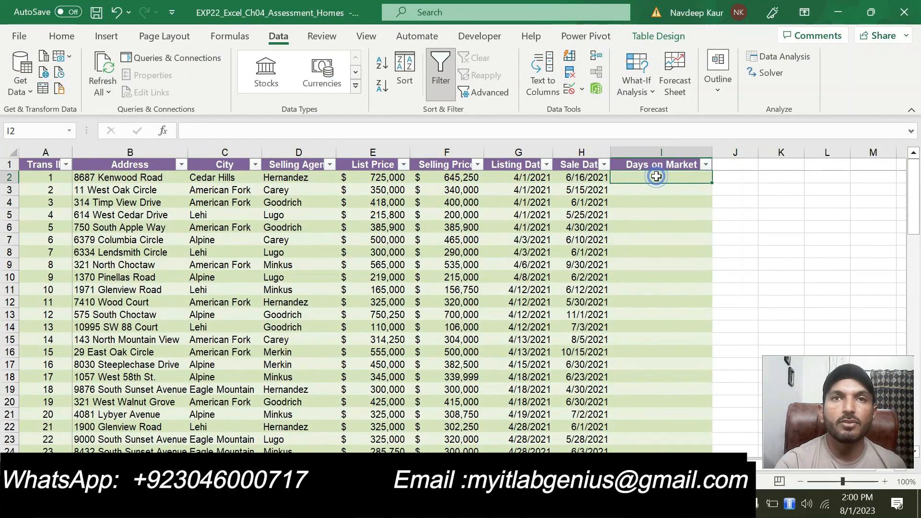
type("=")
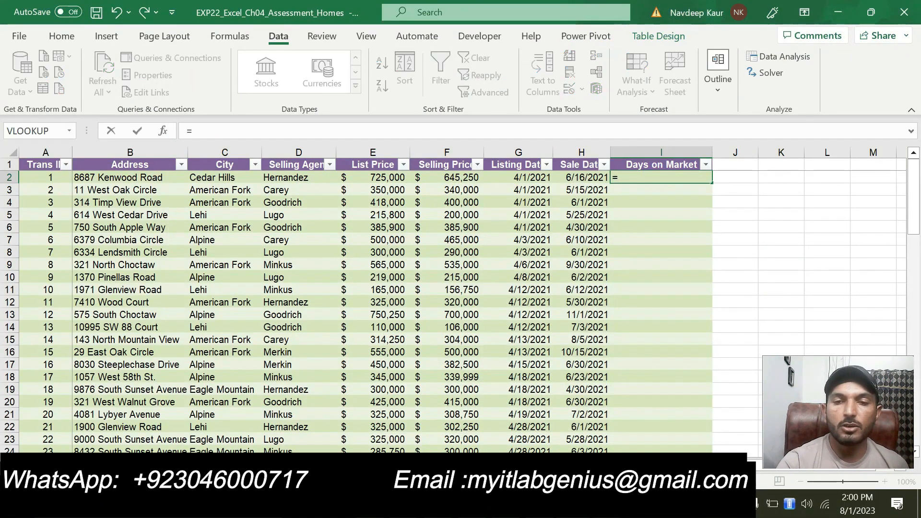
left_click(581, 178)
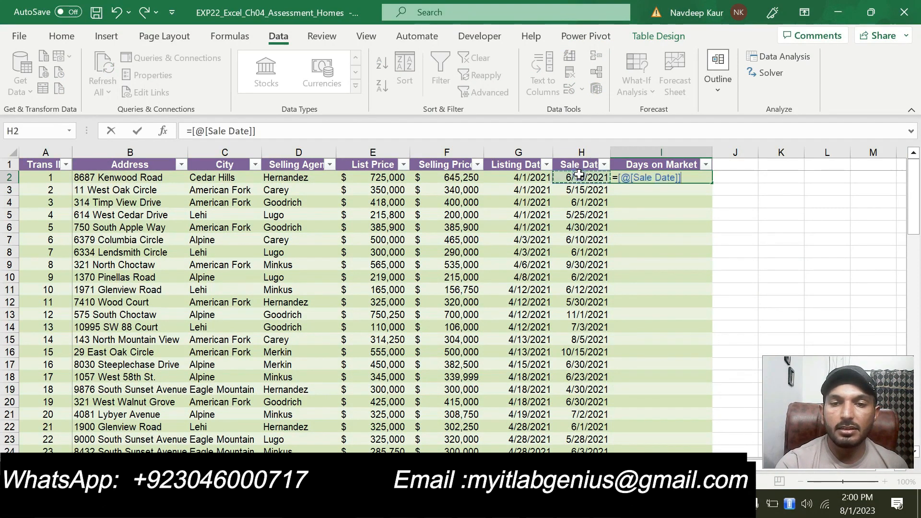
type("-")
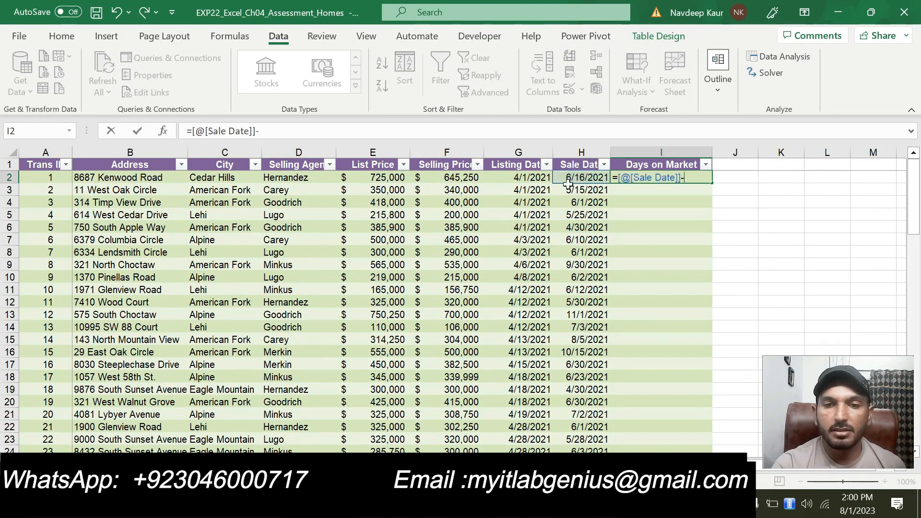
left_click(526, 177)
key("Return")
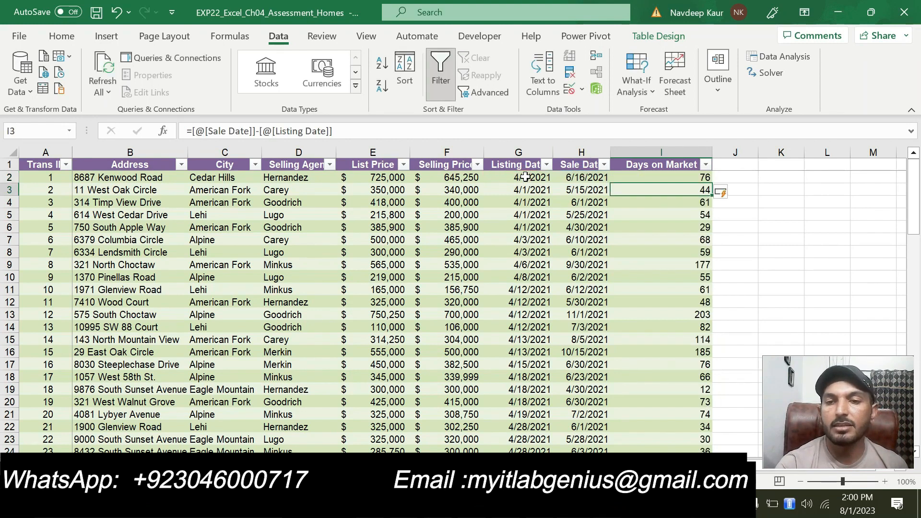
scroll(623, 257, "down", 1)
scroll(624, 261, "up", 1)
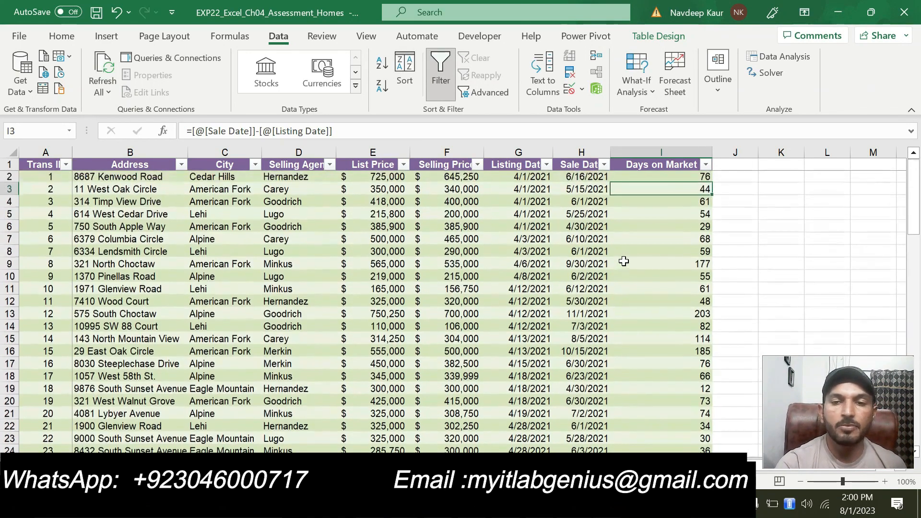
- Set the width of column I to 14
right_click(661, 152)
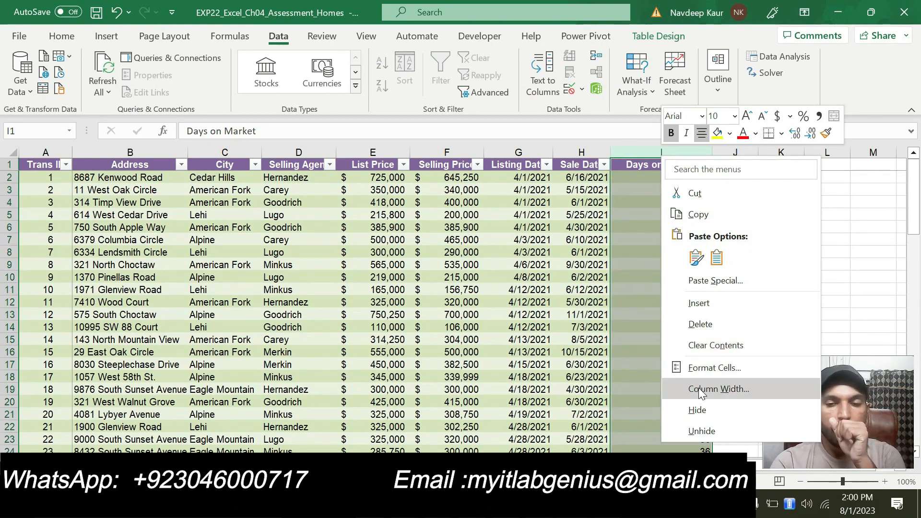
left_click(701, 389)
type("14")
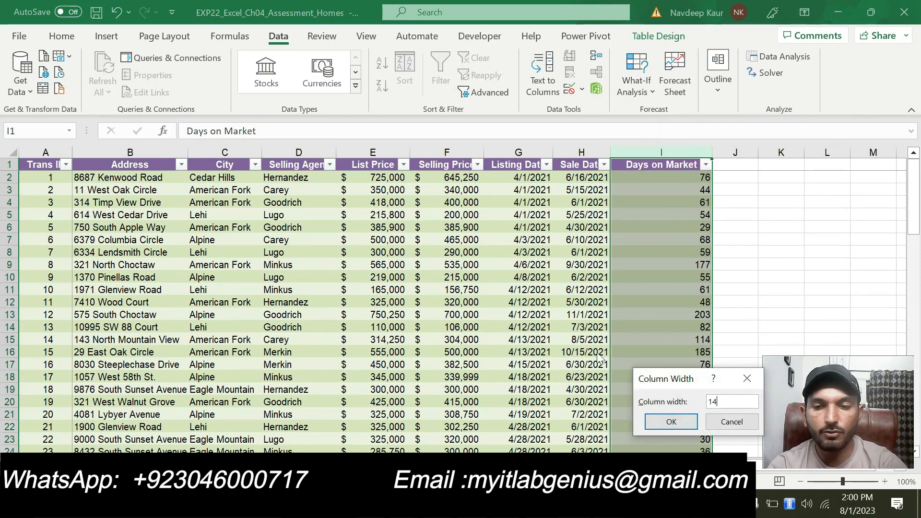
left_click(671, 422)
left_click(456, 288)
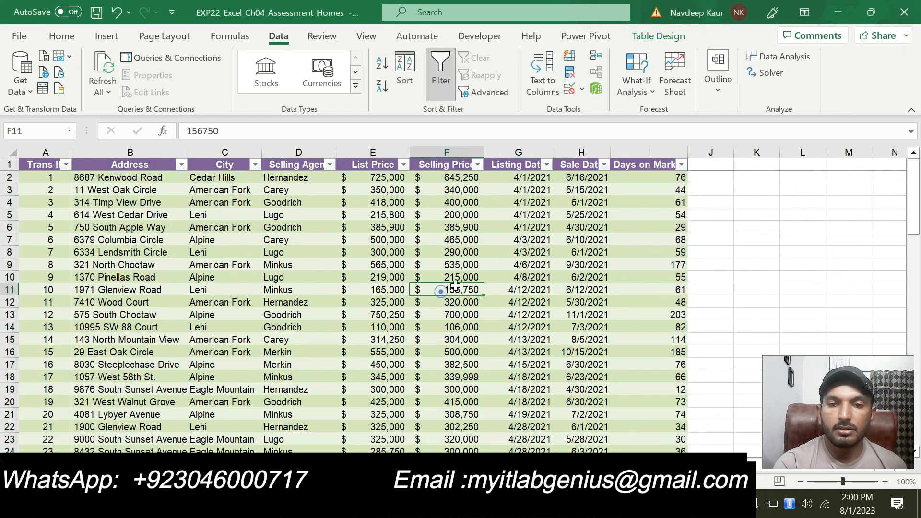
- Switch to the Word instructions, remove the yellow highlight from step 6 and highlight the step 7 instruction in yellow
left_click(523, 504)
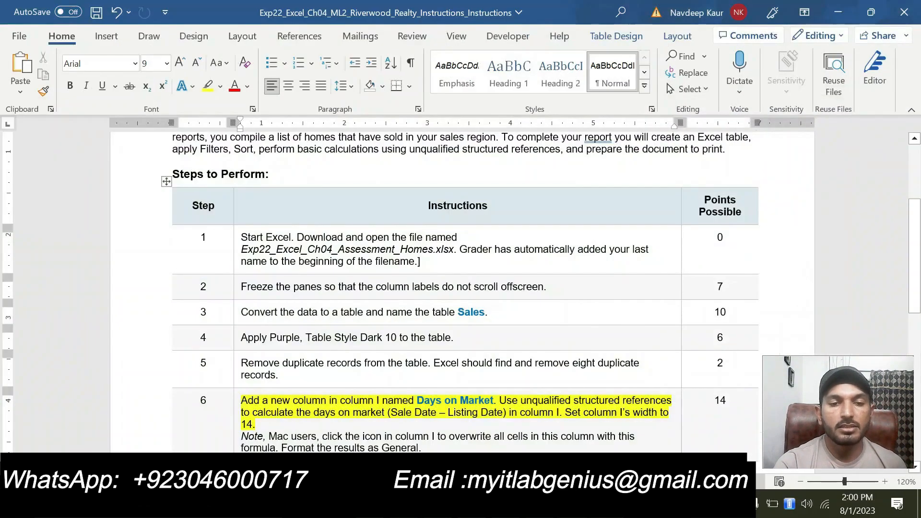
scroll(357, 379, "down", 3)
triple_click(264, 301)
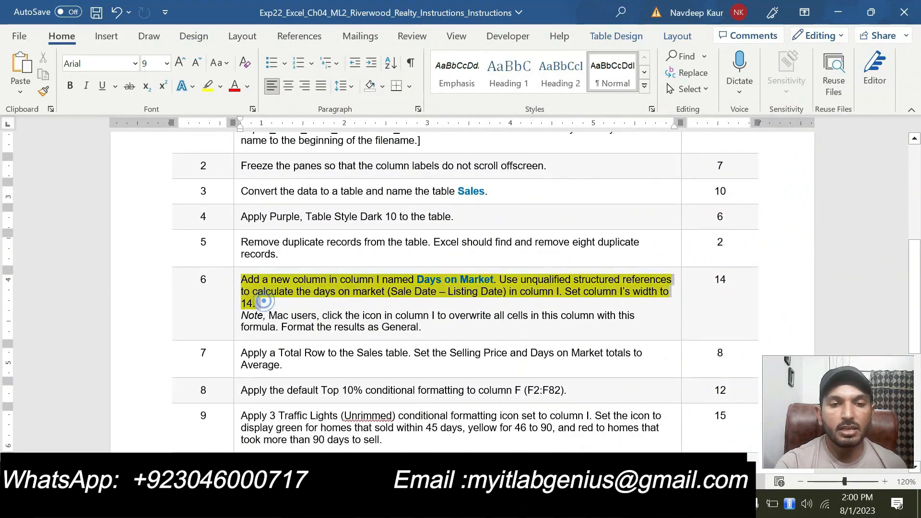
left_click(301, 261)
scroll(300, 260, "down", 5)
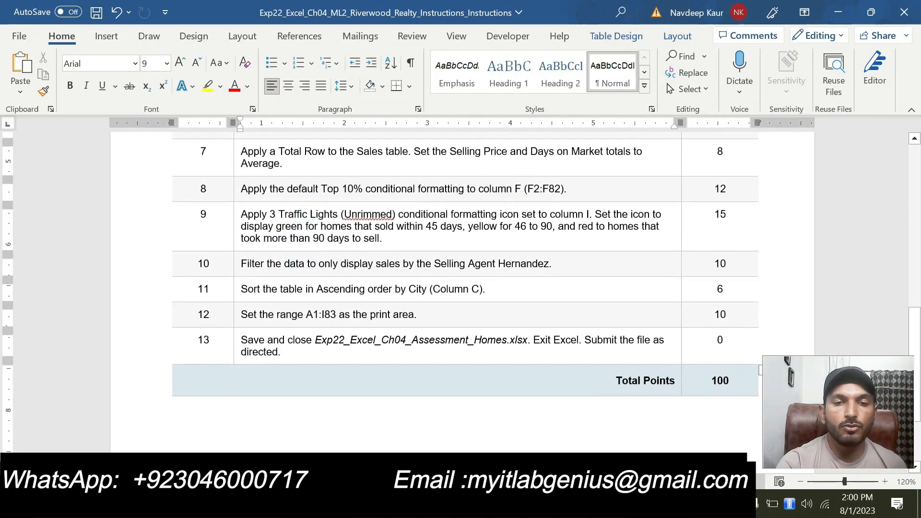
scroll(461, 288, "up", 1)
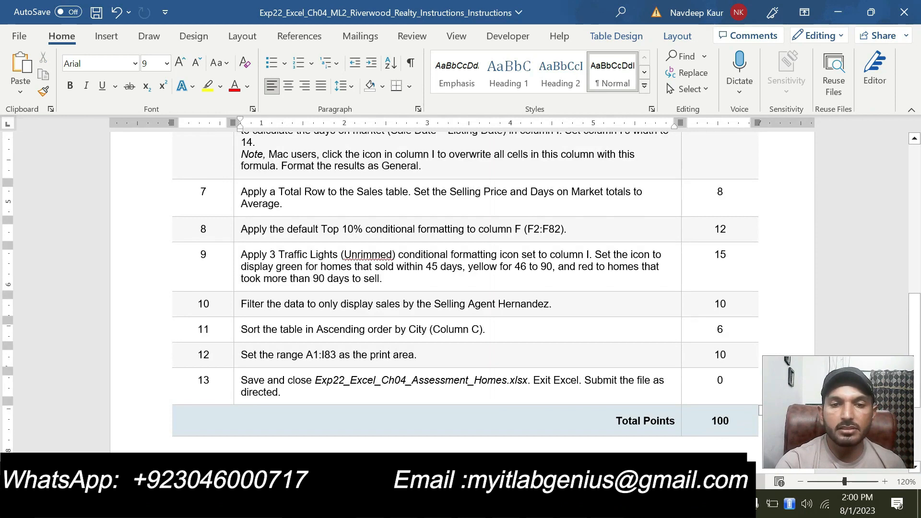
scroll(346, 297, "up", 3)
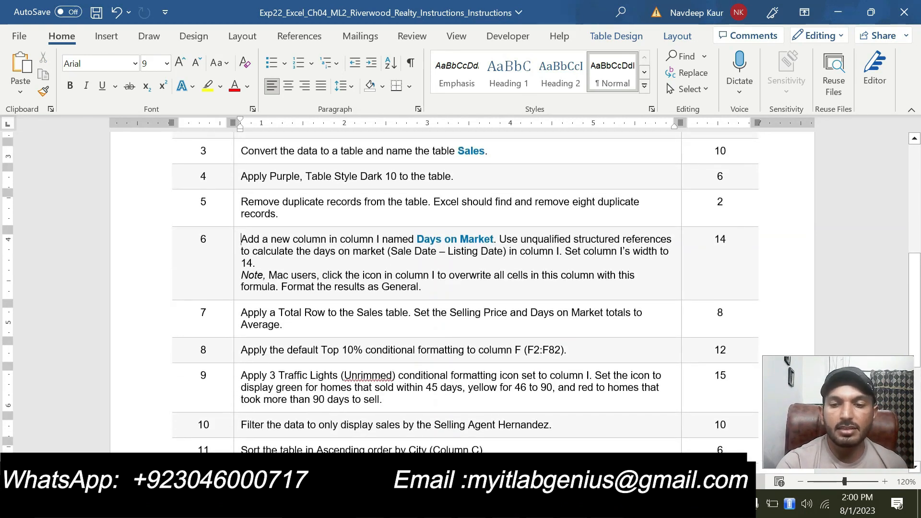
triple_click(299, 324)
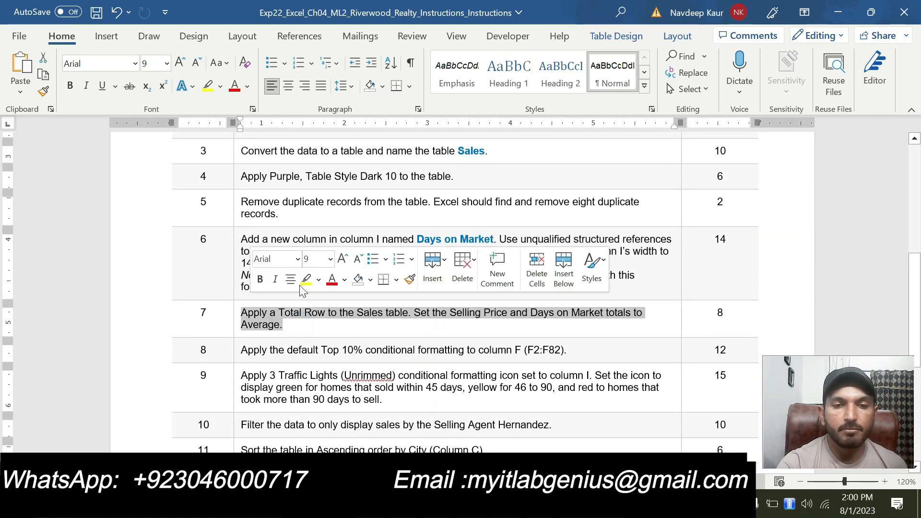
left_click(305, 280)
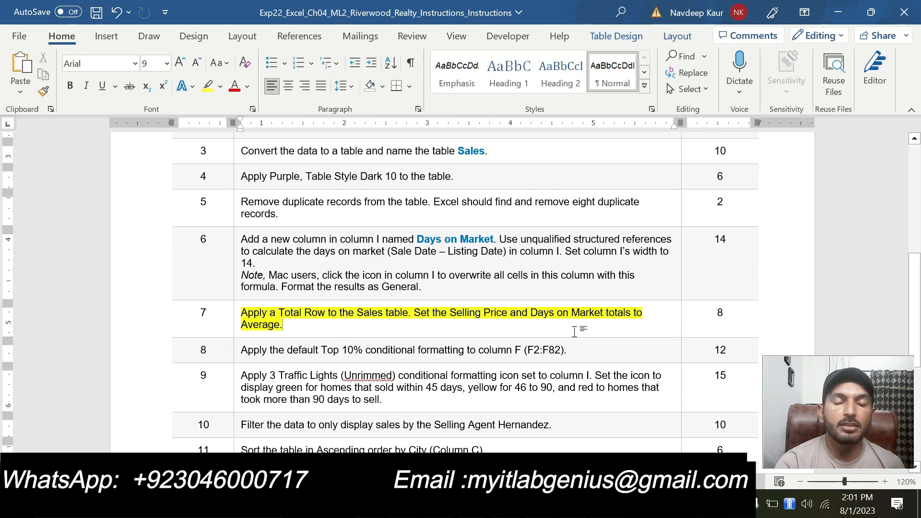
- Switch to the homes workbook and add a Total Row to the Sales table
key("alt+Tab")
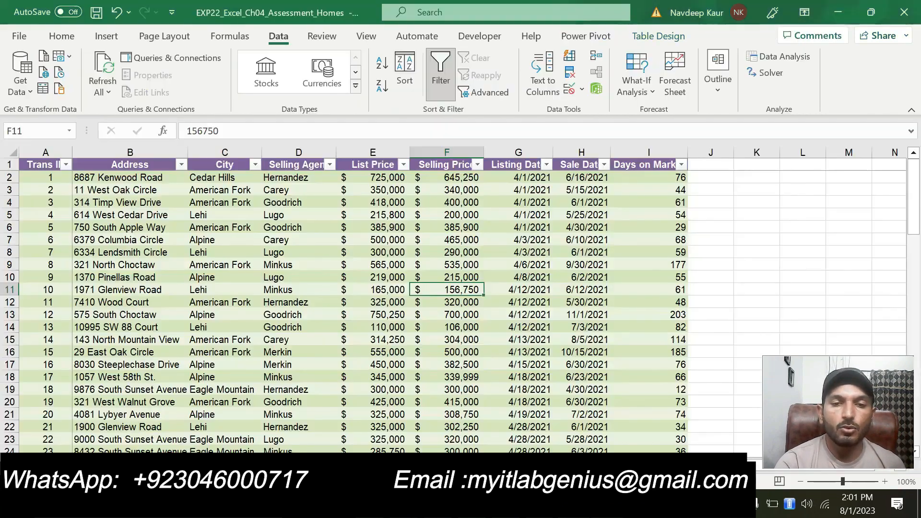
left_click(306, 317)
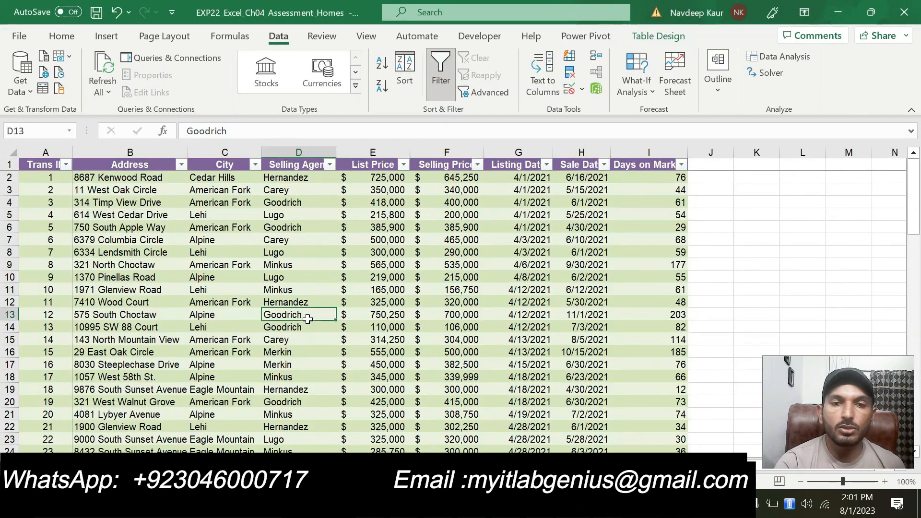
left_click(648, 37)
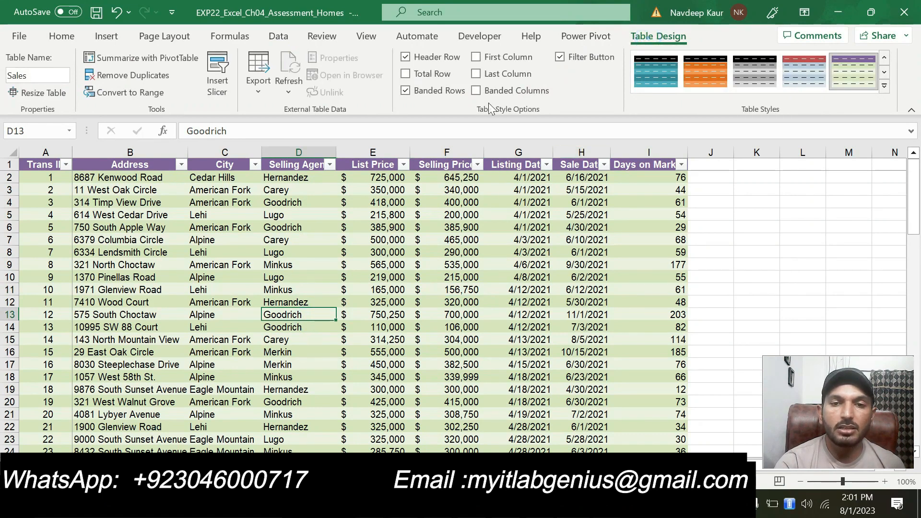
left_click(405, 74)
scroll(534, 318, "down", 20)
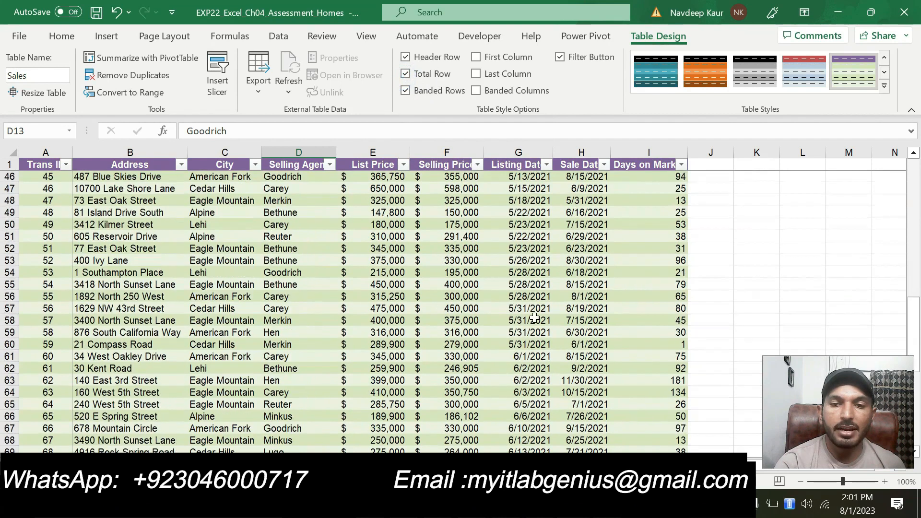
scroll(429, 329, "down", 2)
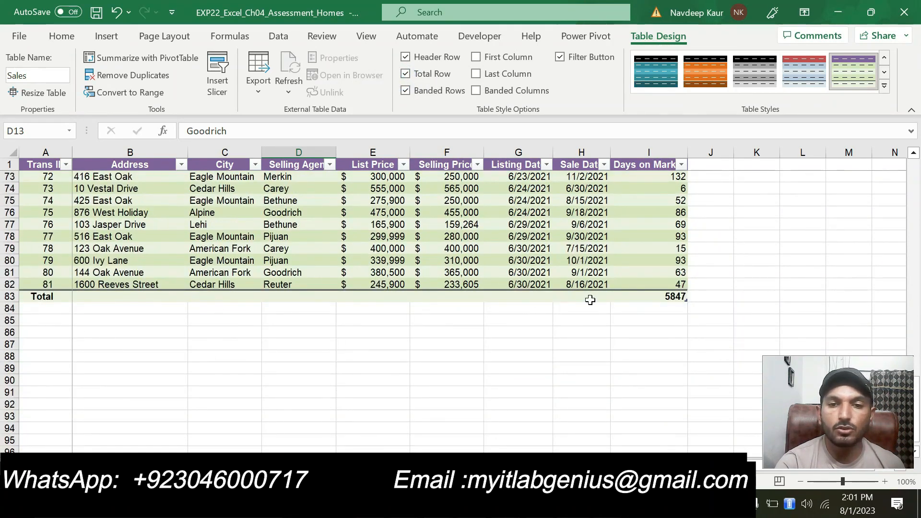
- Recheck step 7 in the Word instructions, then set the Selling Price and Days on Market totals in row 83 to Average
key("alt+Tab")
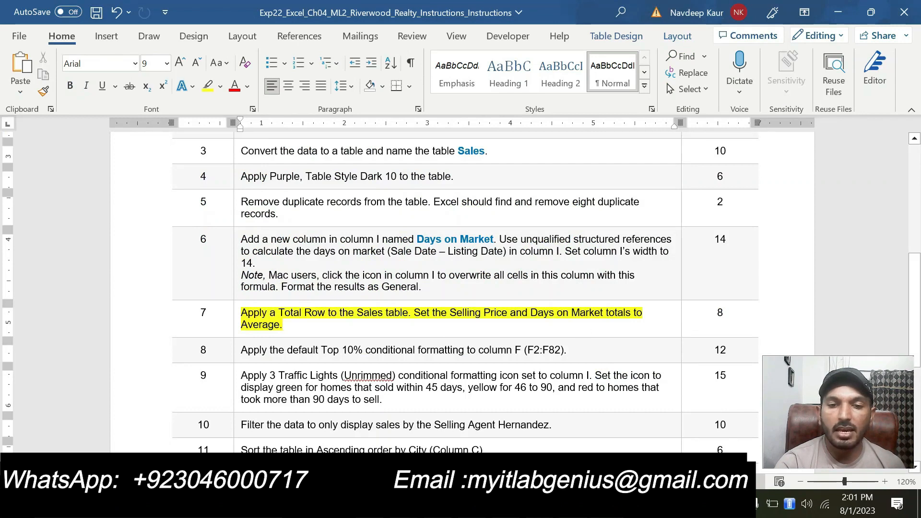
key("alt+Tab")
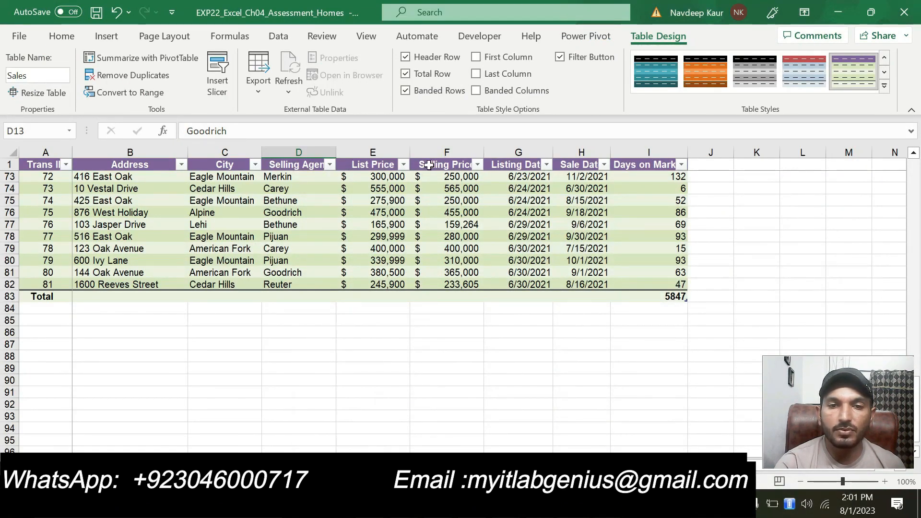
left_click(450, 296)
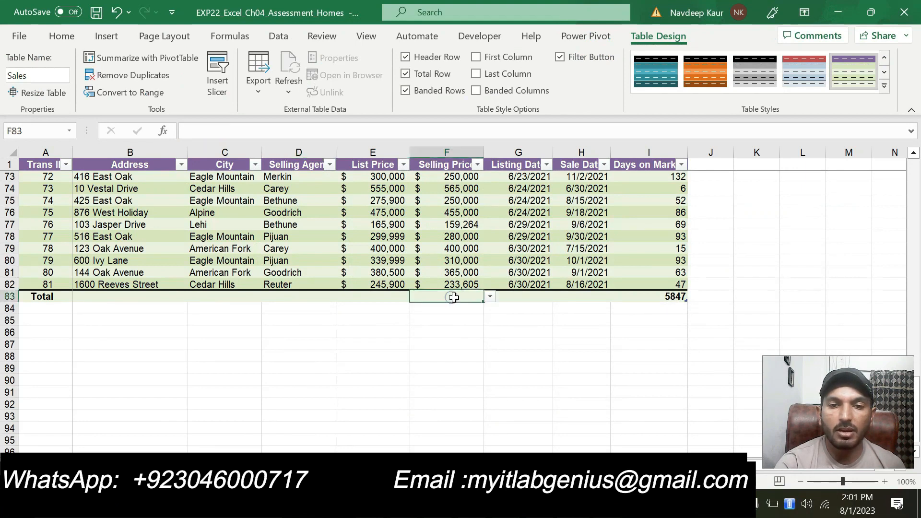
left_click(490, 297)
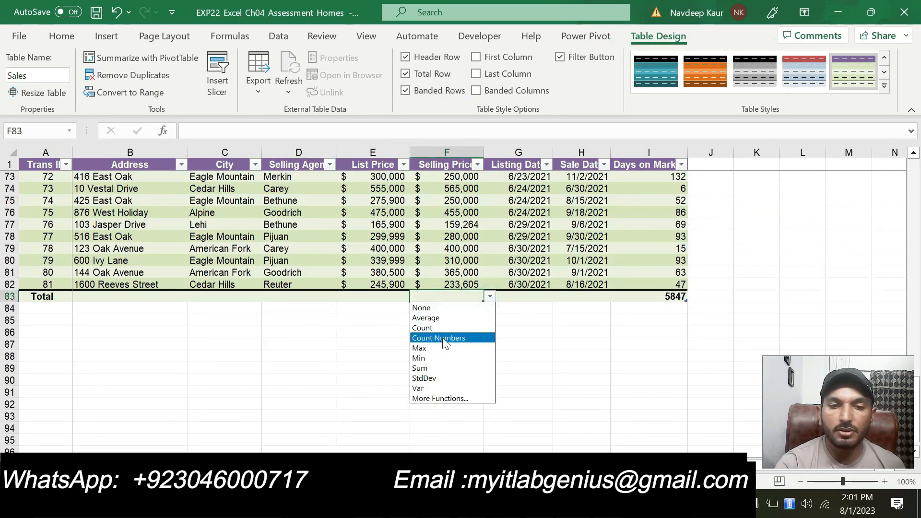
left_click(449, 317)
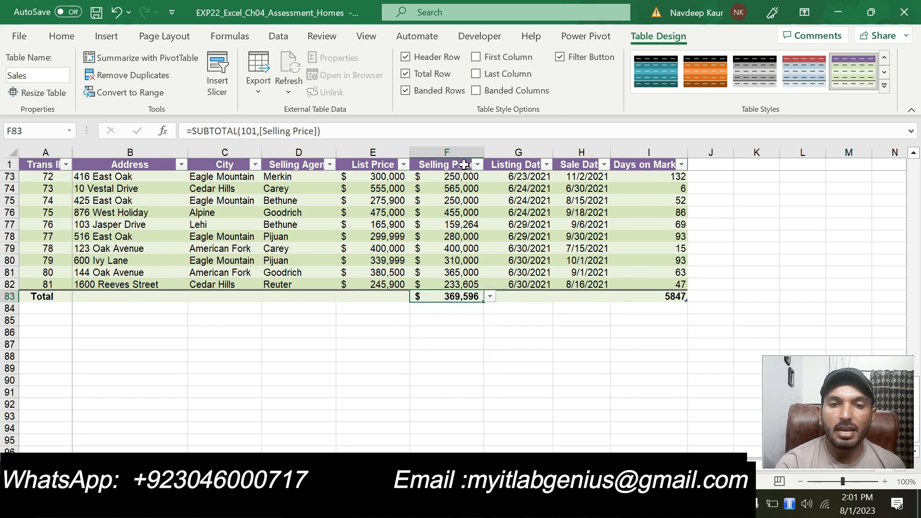
left_click(677, 296)
left_click(694, 297)
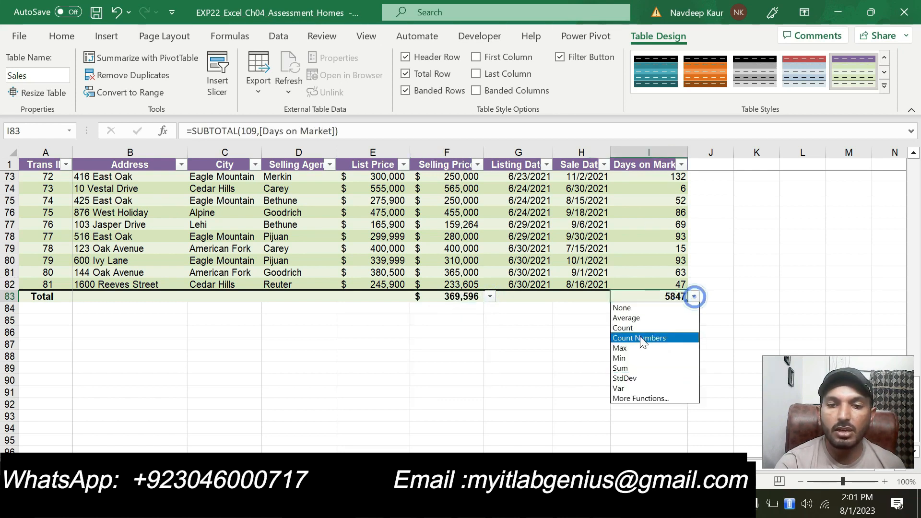
left_click(636, 317)
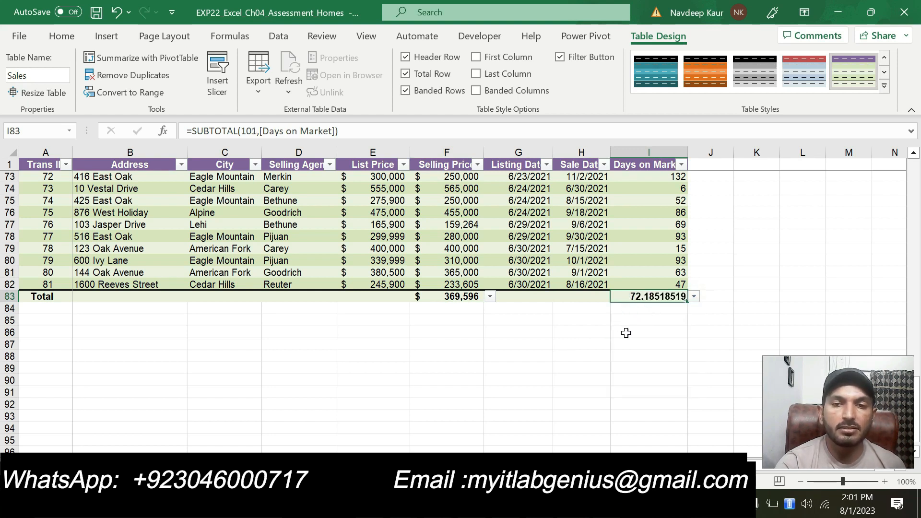
scroll(532, 380, "up", 1)
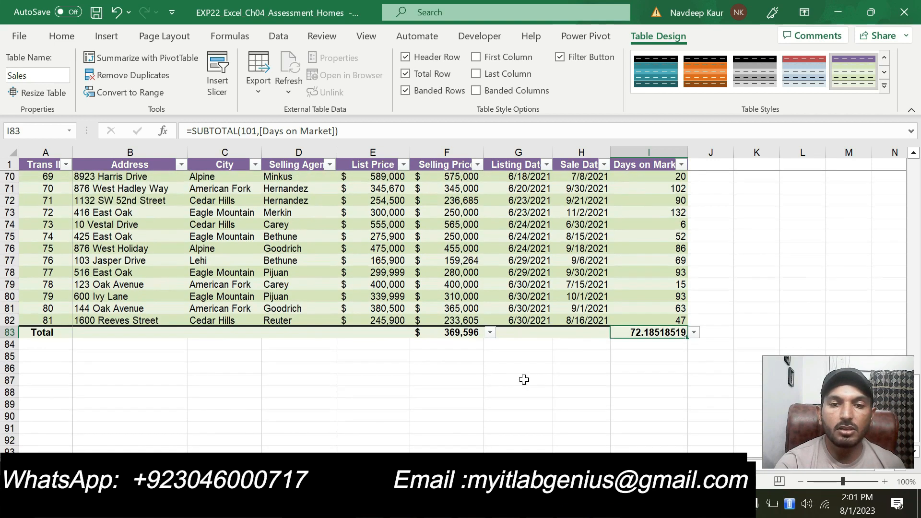
- Switch to the Word instructions, remove the yellow highlight from step 7 and look over the remaining steps
key("alt+Tab")
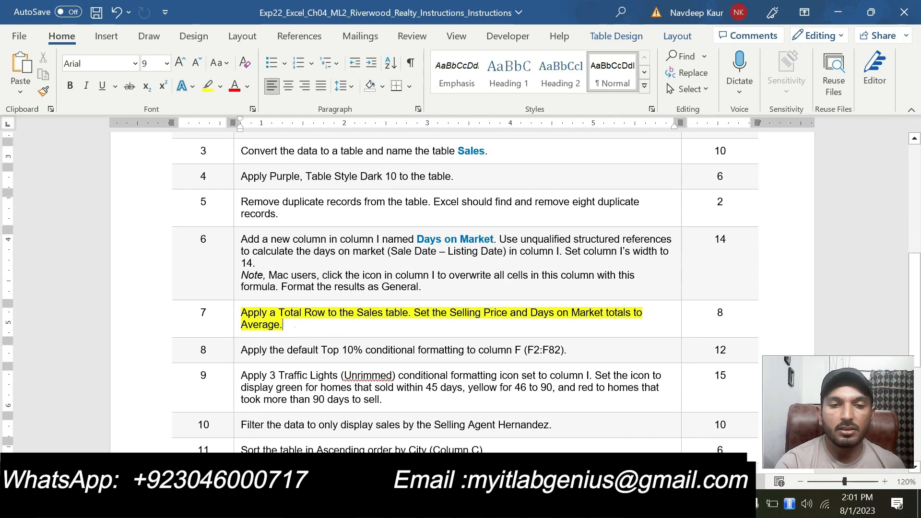
triple_click(293, 326)
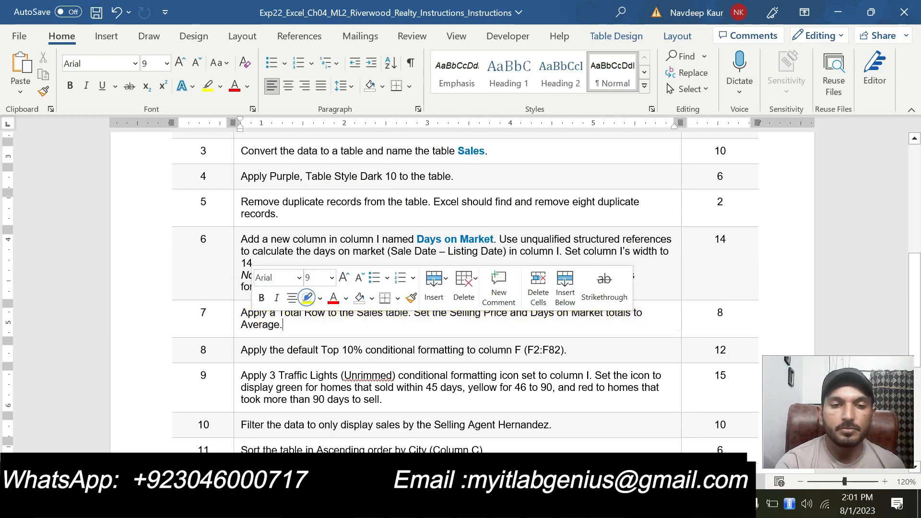
scroll(297, 322, "down", 3)
scroll(316, 344, "up", 3)
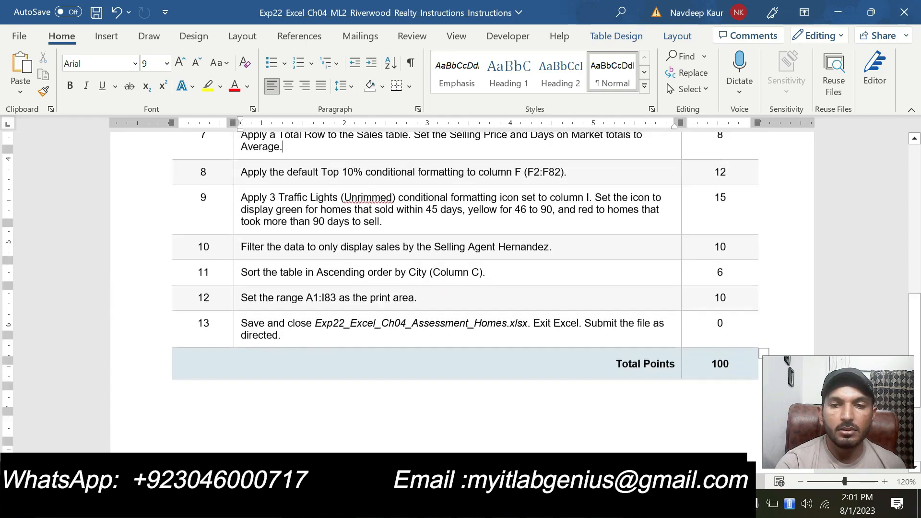
scroll(316, 344, "down", 1)
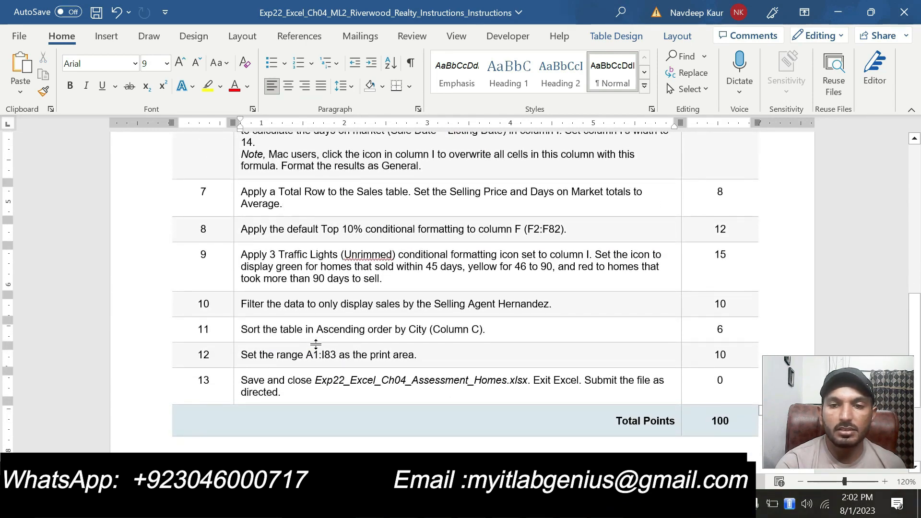
scroll(316, 343, "up", 1)
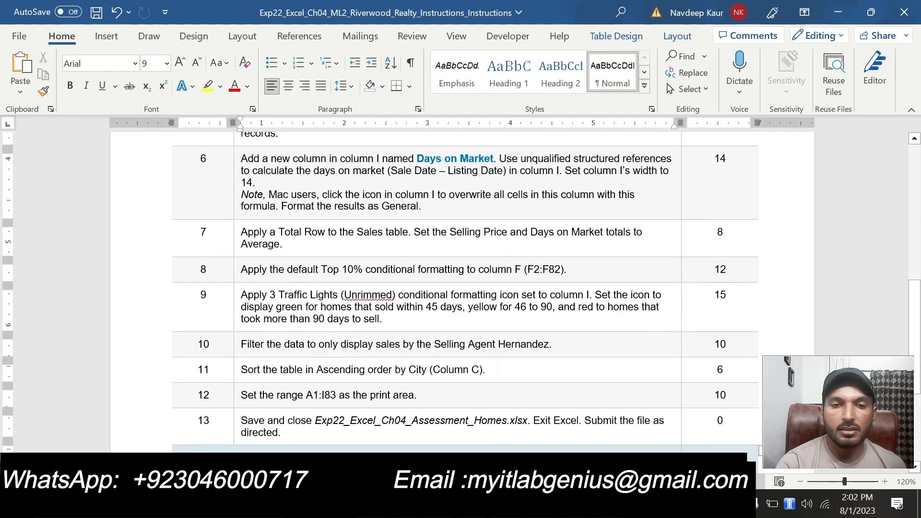
type("]]")
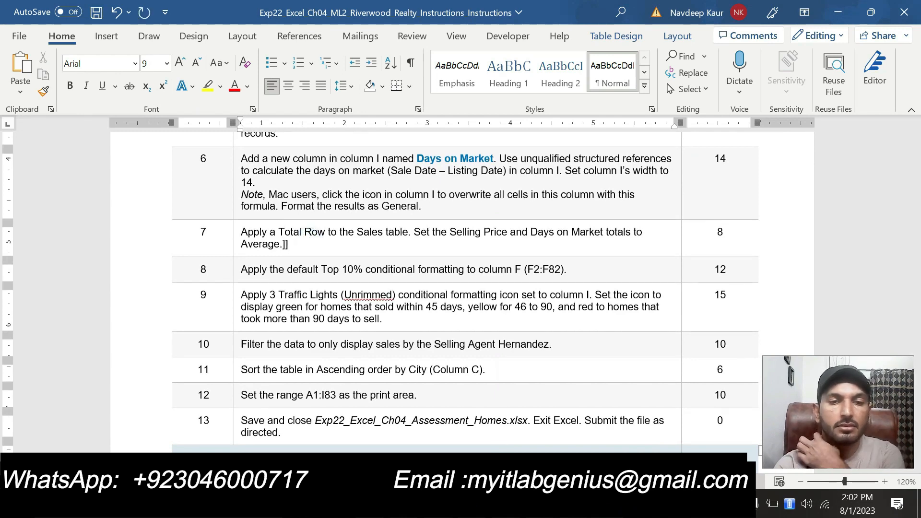
- Highlight the step 8 instruction in yellow, then switch to the homes workbook and return to the start of the Sales table
left_click_drag(400, 270, 567, 270)
left_click(594, 249)
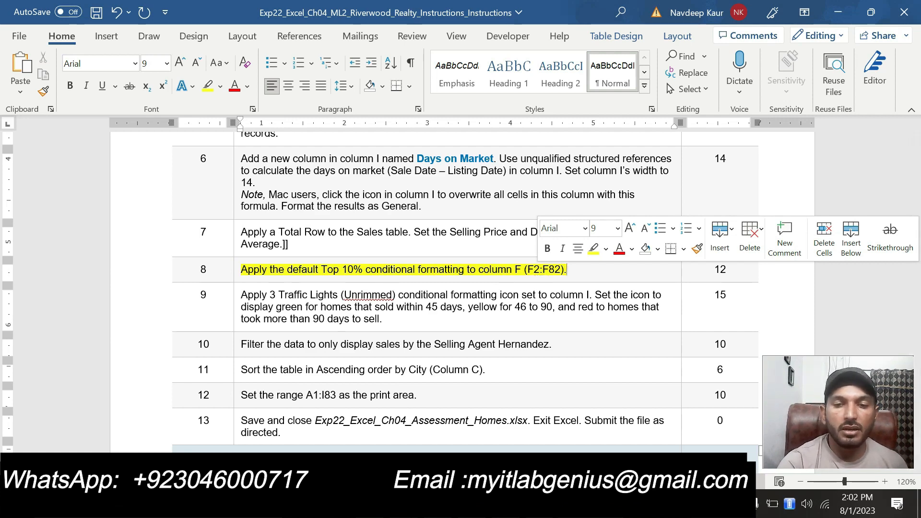
key("alt+Tab")
scroll(462, 295, "up", 11)
scroll(424, 266, "up", 12)
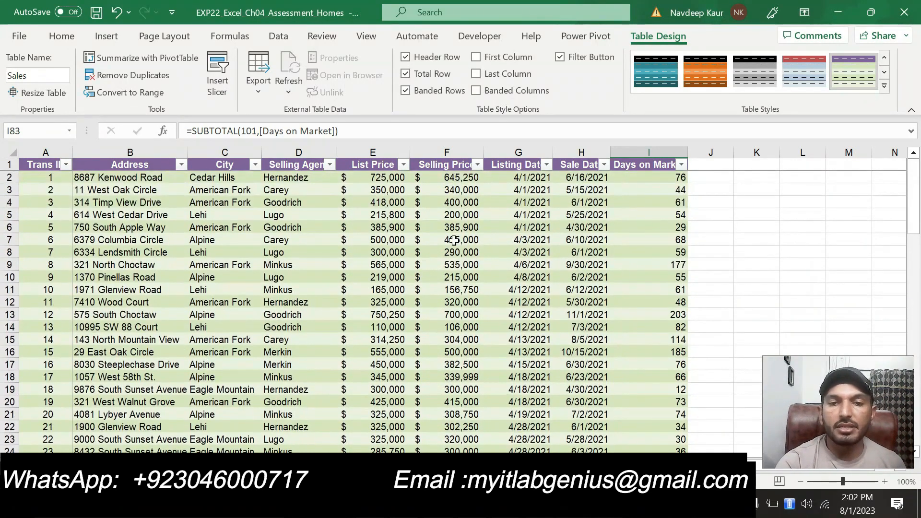
- Autofit the width of the Selling Price column and look through its values
double_click(486, 150)
scroll(467, 209, "down", 2)
scroll(468, 210, "down", 20)
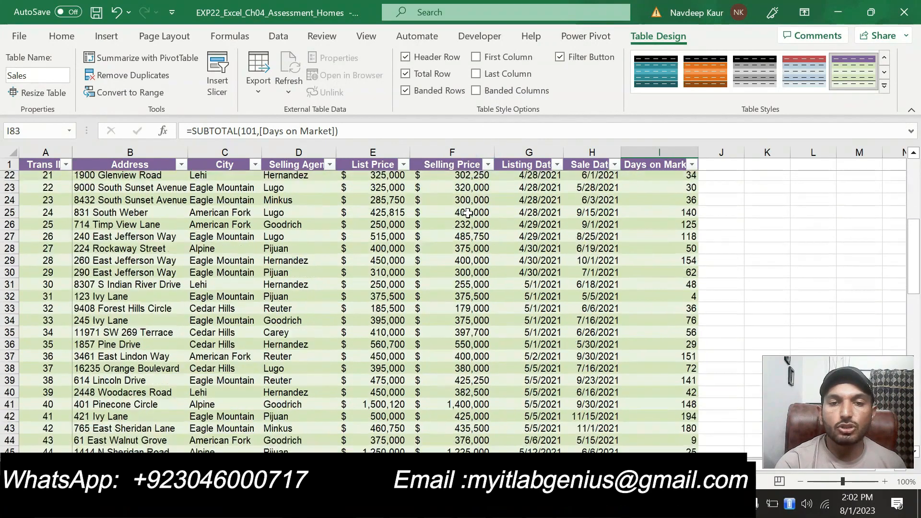
scroll(466, 216, "up", 20)
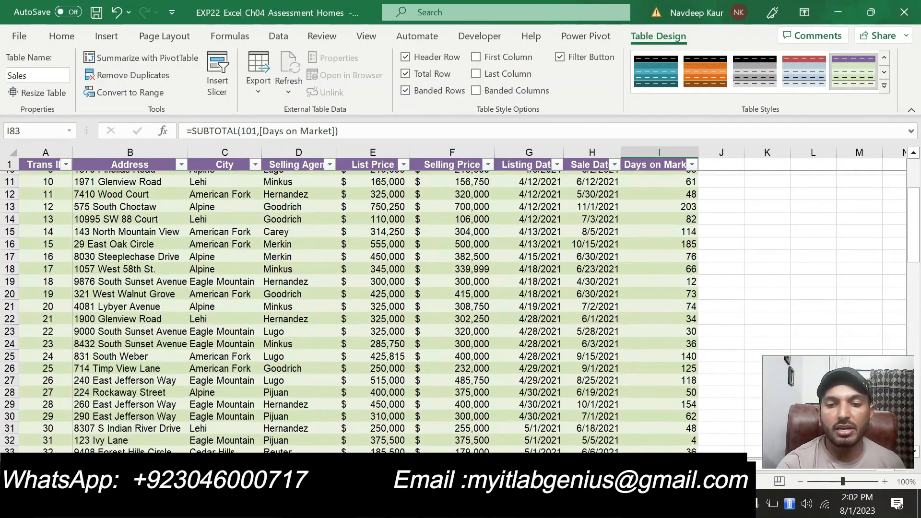
- Recheck the range given in step 8 of the Word instructions, then select F2:F82 in the homes workbook
left_click(473, 504)
left_click(503, 504)
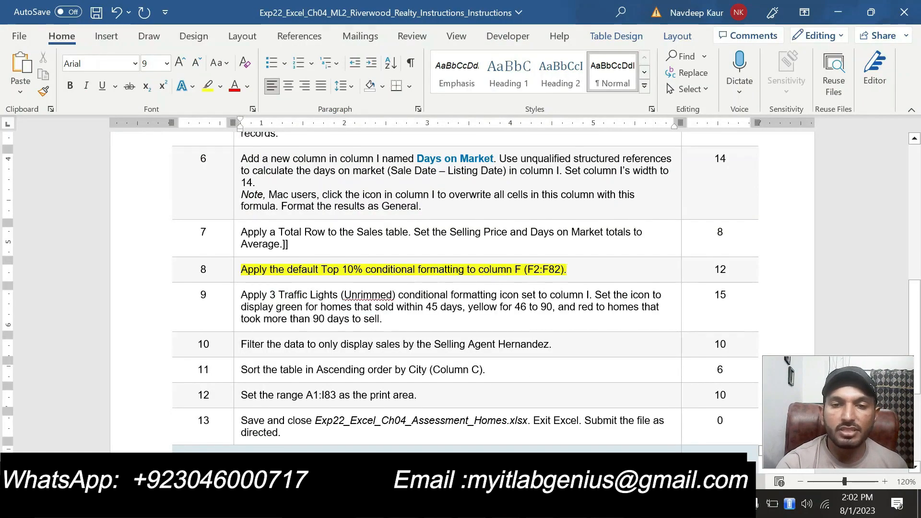
double_click(527, 271)
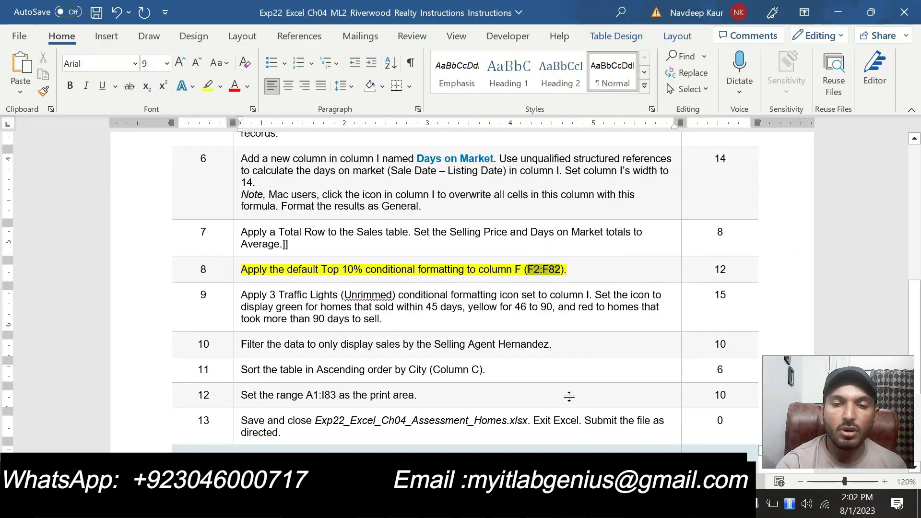
left_click(537, 504)
scroll(417, 248, "up", 4)
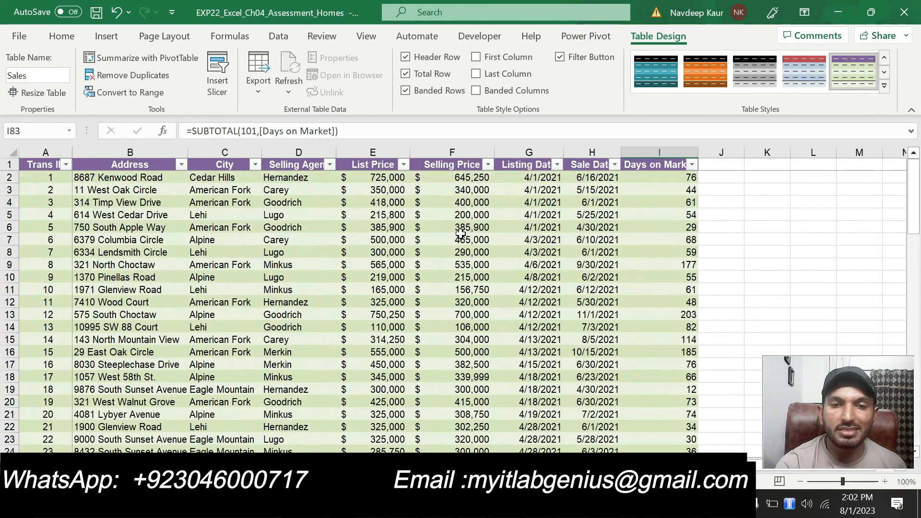
left_click(456, 182)
left_click_drag(455, 187, 448, 426)
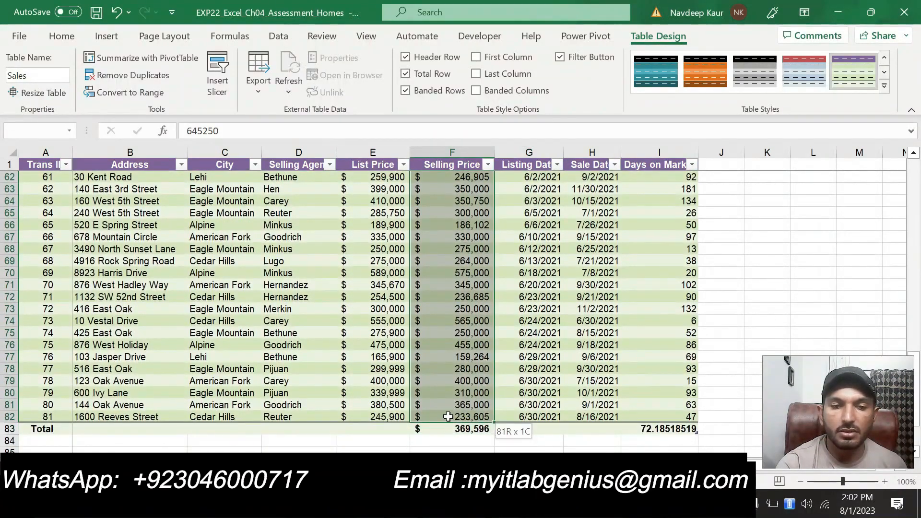
scroll(463, 309, "up", 8)
left_click(278, 36)
scroll(550, 269, "up", 12)
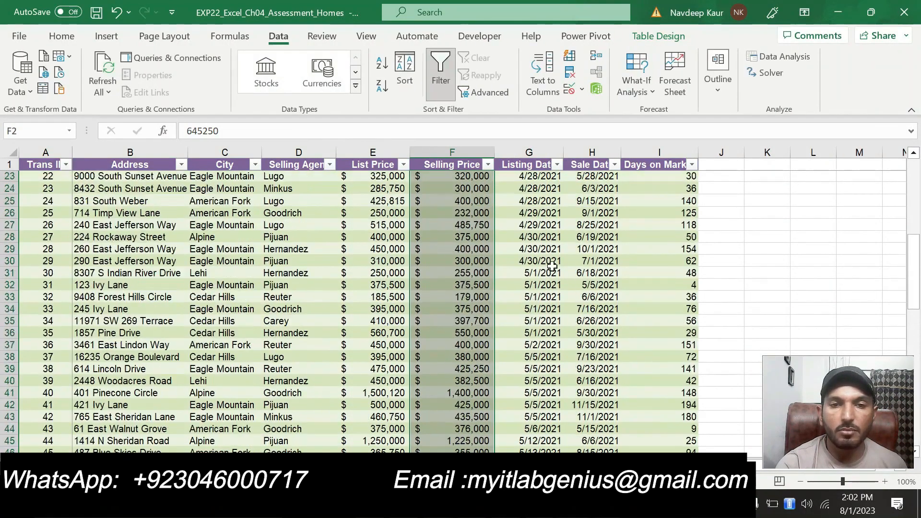
scroll(470, 252, "down", 20)
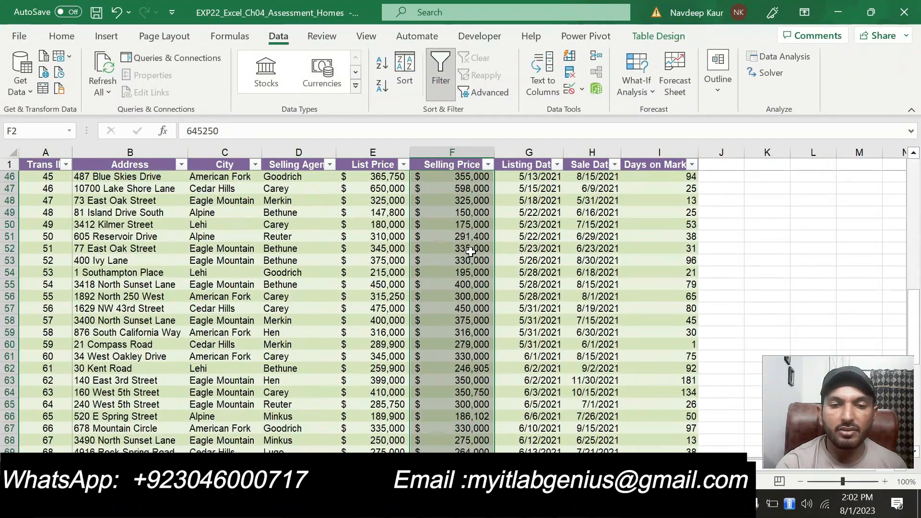
scroll(471, 250, "up", 20)
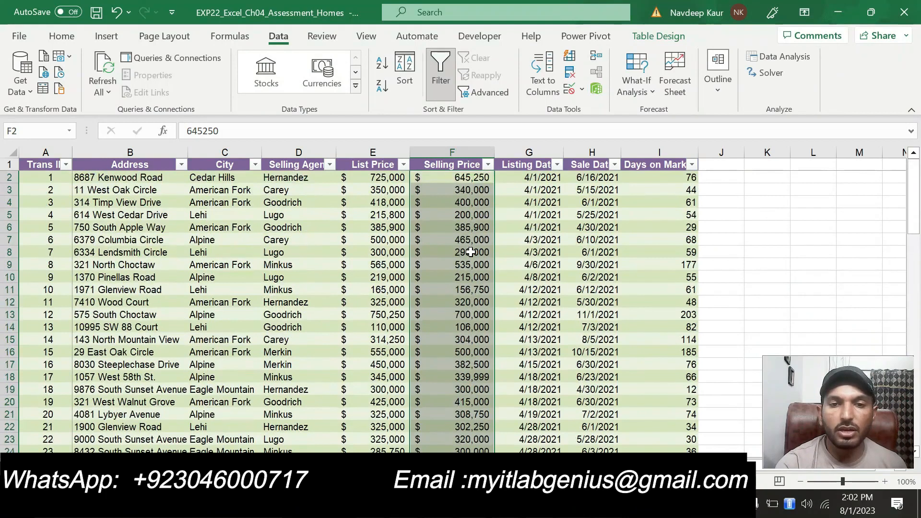
- Apply the Top 10% conditional formatting rule to F2:F82 with Light Red Fill with Dark Red Text
key("alt+Tab")
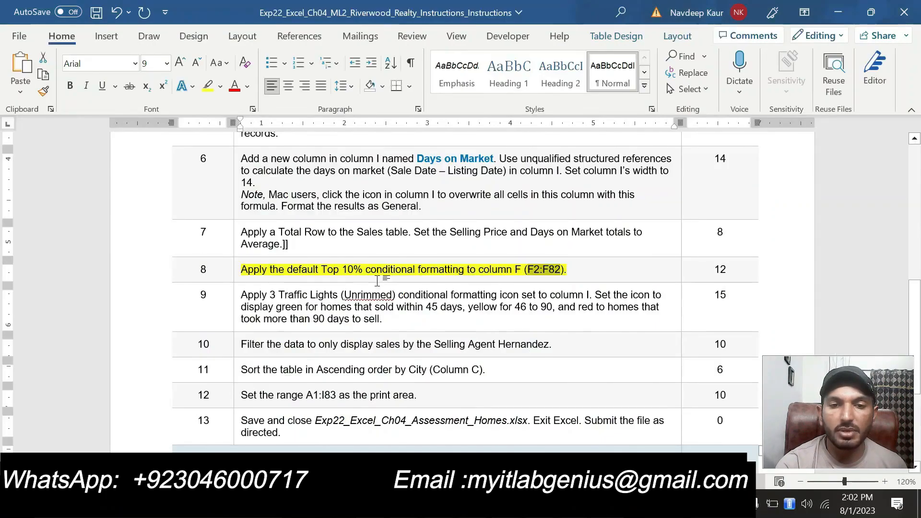
key("alt+Tab")
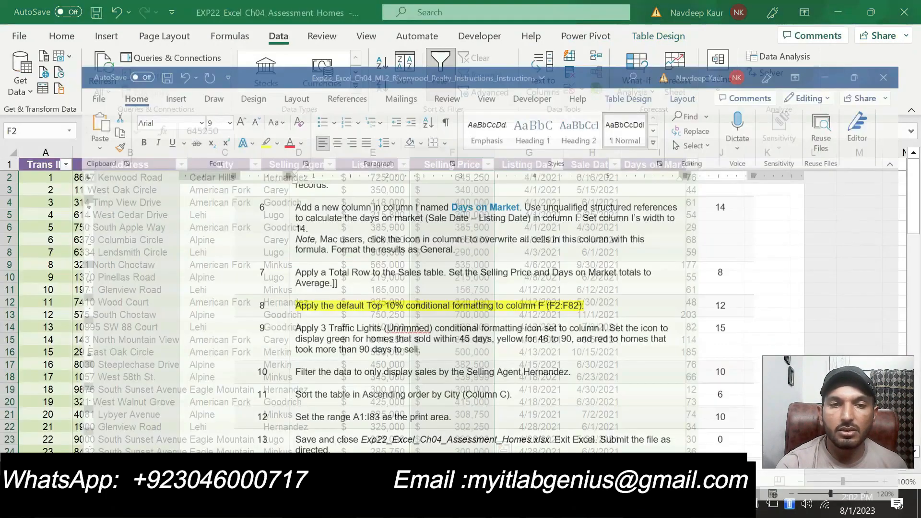
left_click(76, 39)
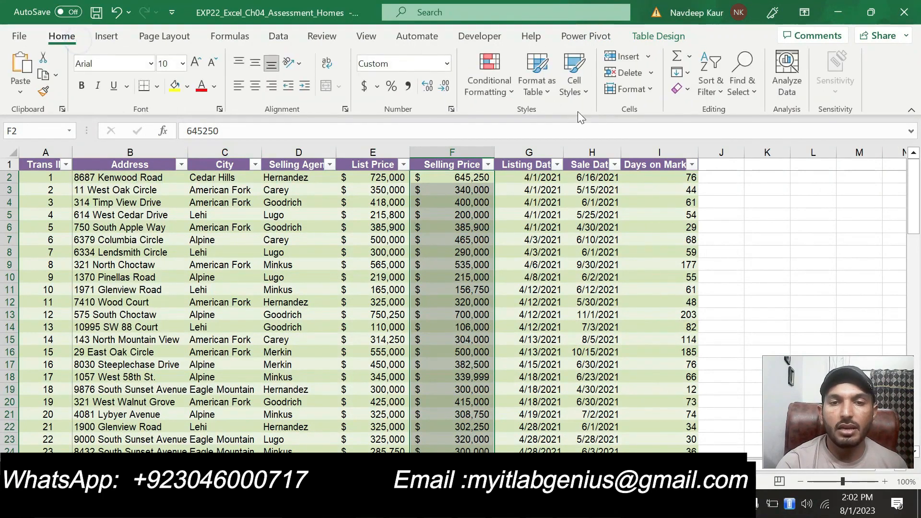
left_click(511, 89)
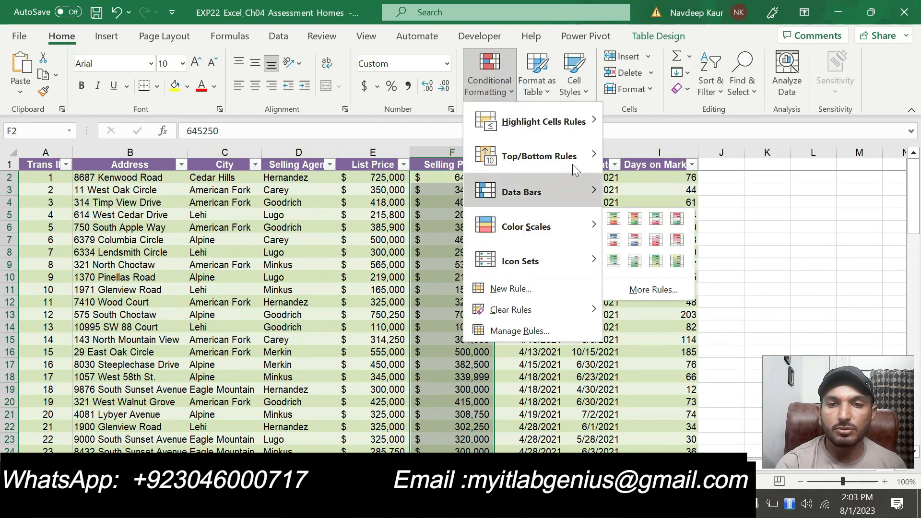
mouse_move(575, 157)
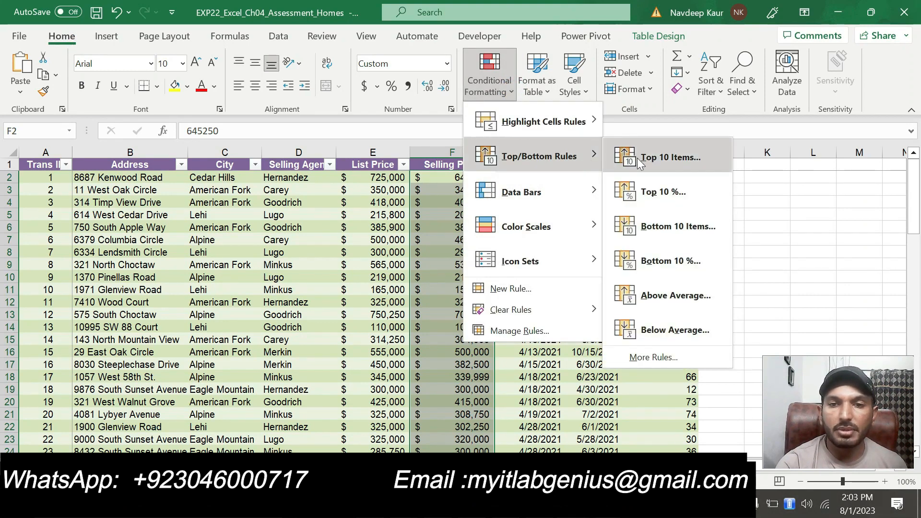
left_click(655, 199)
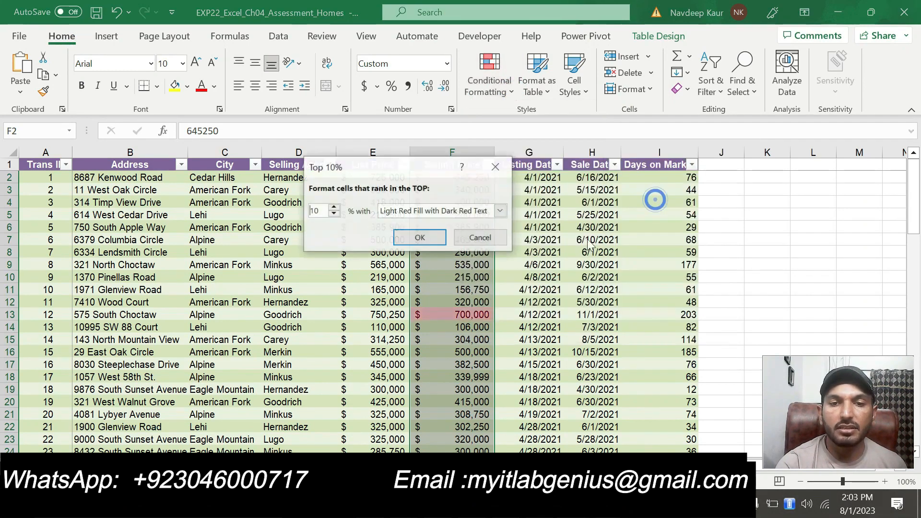
left_click(596, 504)
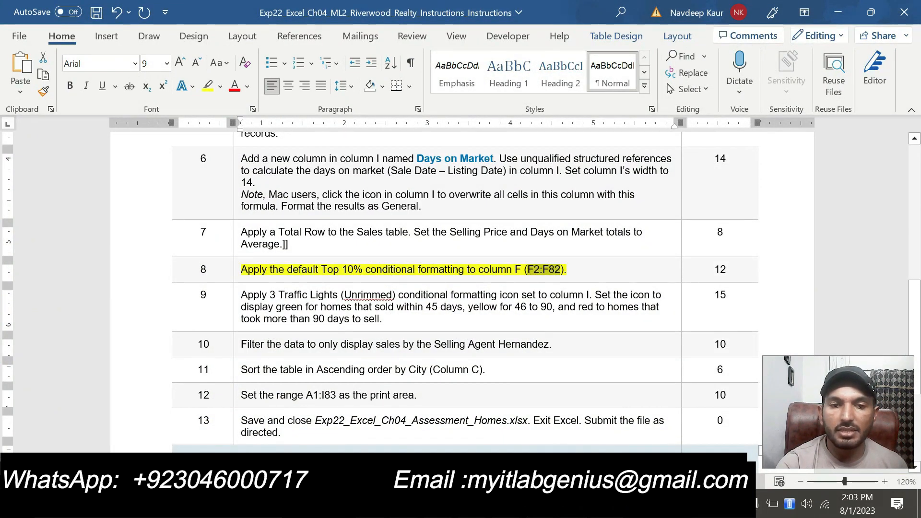
left_click(566, 504)
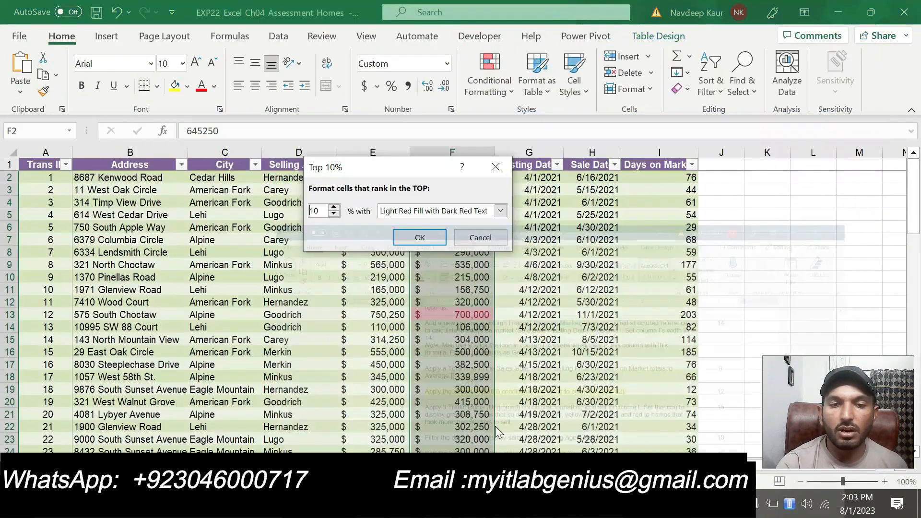
left_click(419, 238)
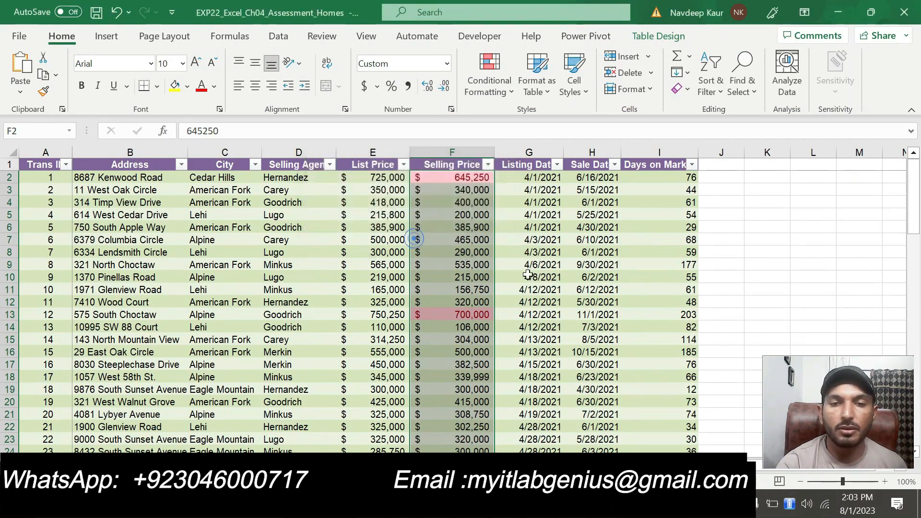
- Review the Selling Price column from first to last row for cells marked by the Top 10% rule
scroll(490, 273, "down", 18)
scroll(490, 273, "down", 5)
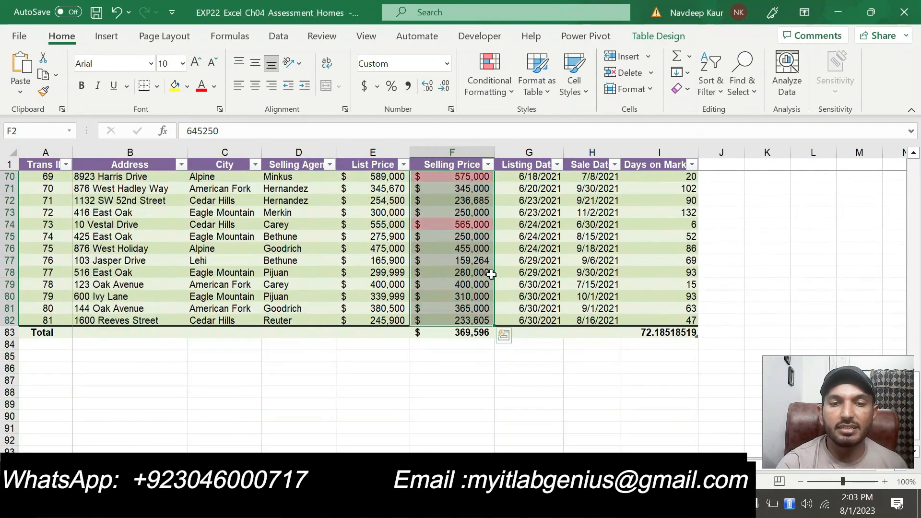
scroll(483, 274, "up", 20)
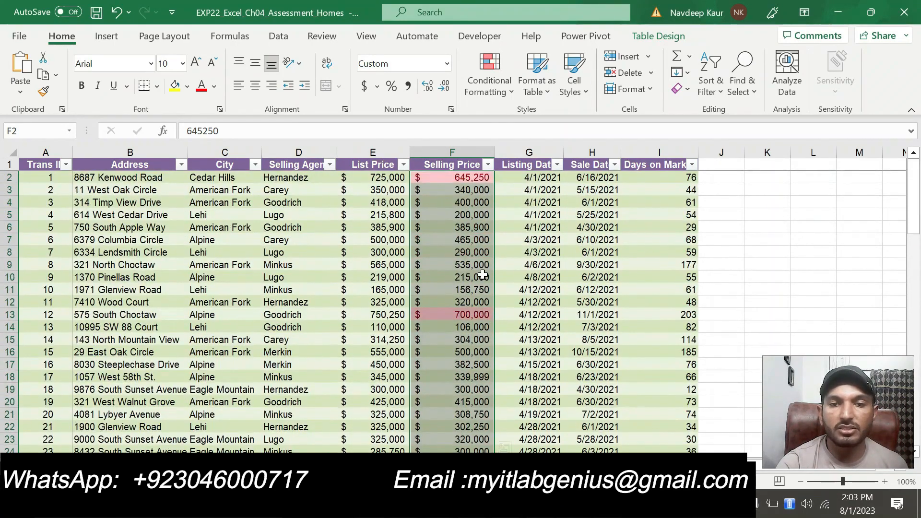
scroll(448, 323, "down", 10)
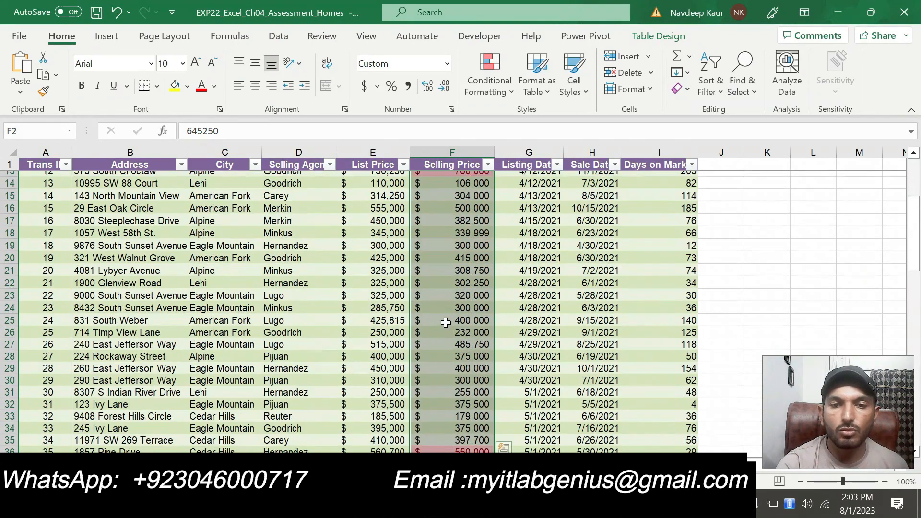
scroll(448, 322, "down", 10)
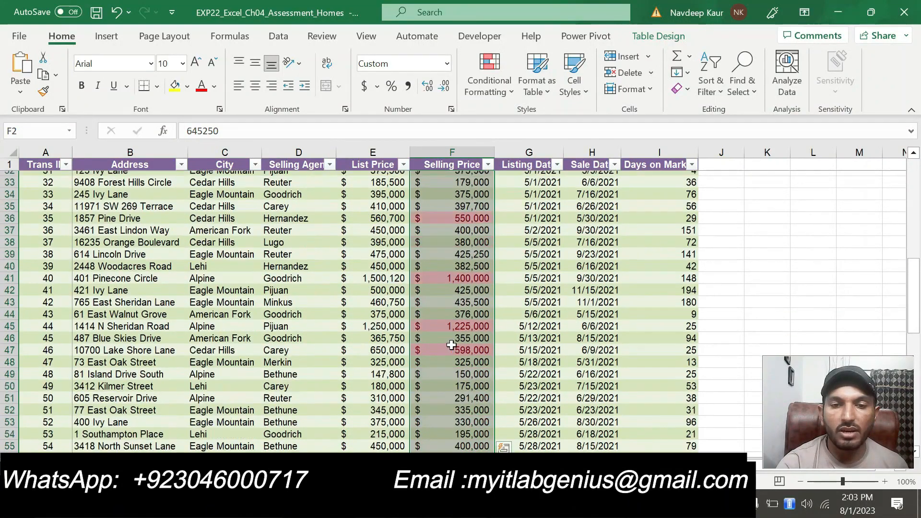
scroll(460, 308, "up", 4)
scroll(460, 317, "up", 15)
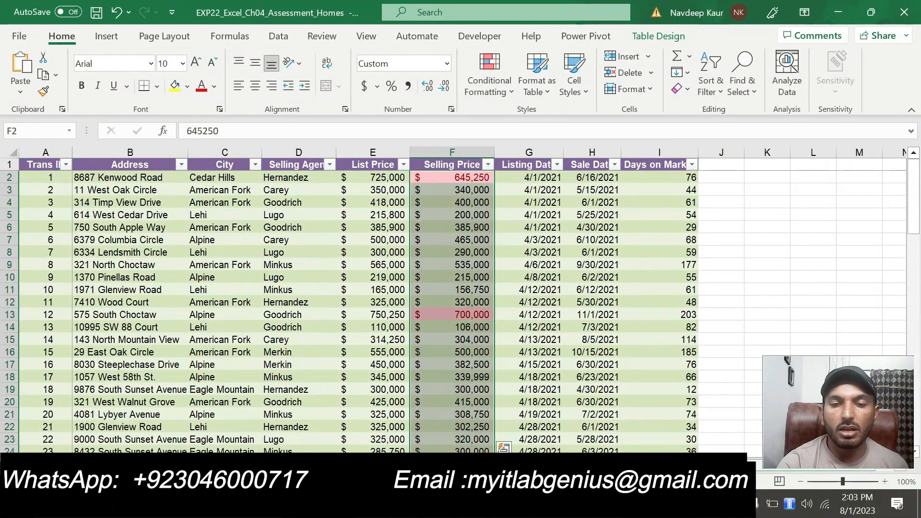
- Switch to the Word instructions and remove the yellow highlight from step 8
left_click(571, 504)
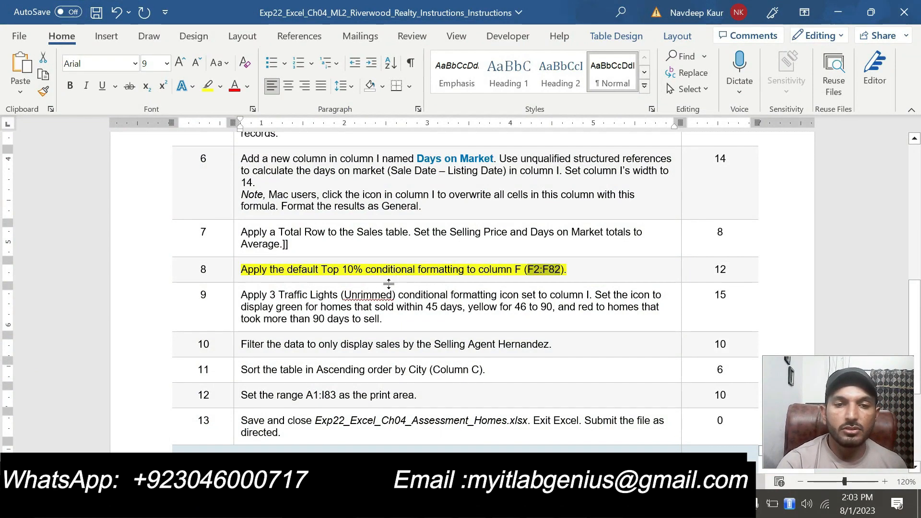
left_click_drag(569, 271, 238, 268)
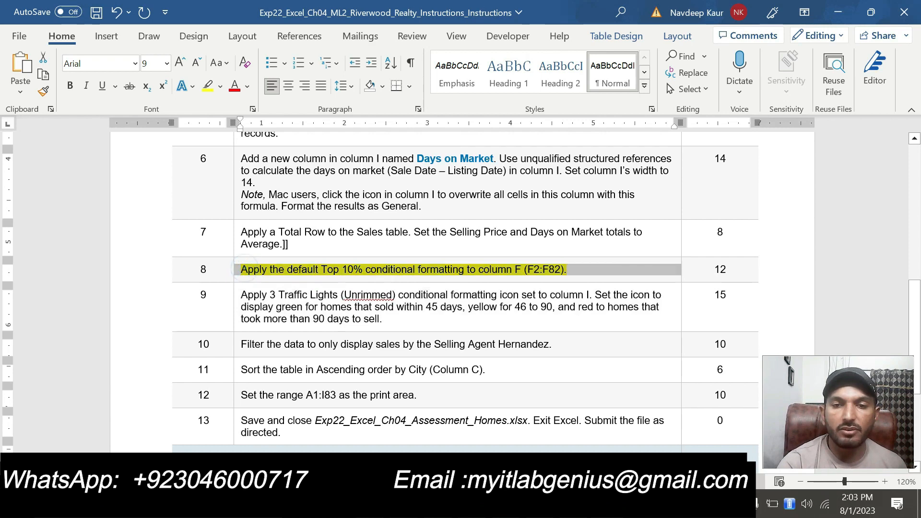
left_click_drag(566, 271, 241, 270)
left_click(303, 251)
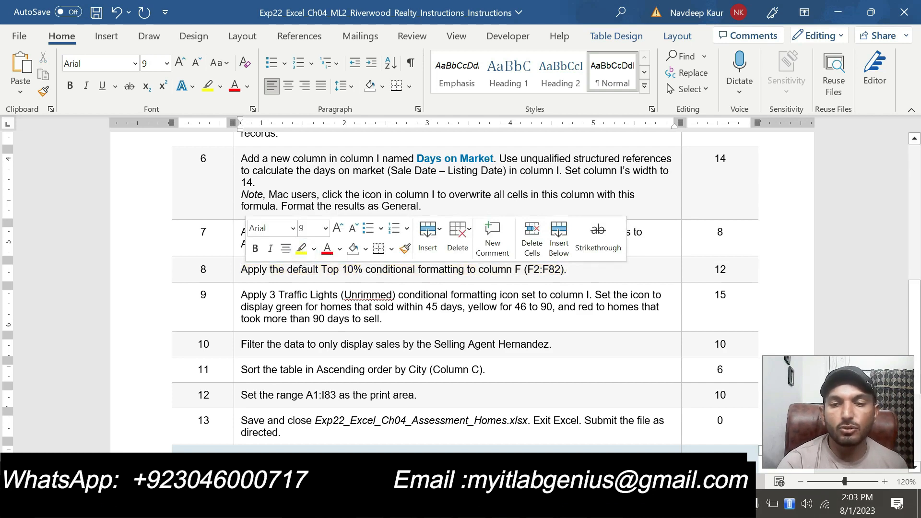
- Look over the Word instructions, focusing on the remaining steps 9 to 12
left_click_drag(465, 400, 279, 306)
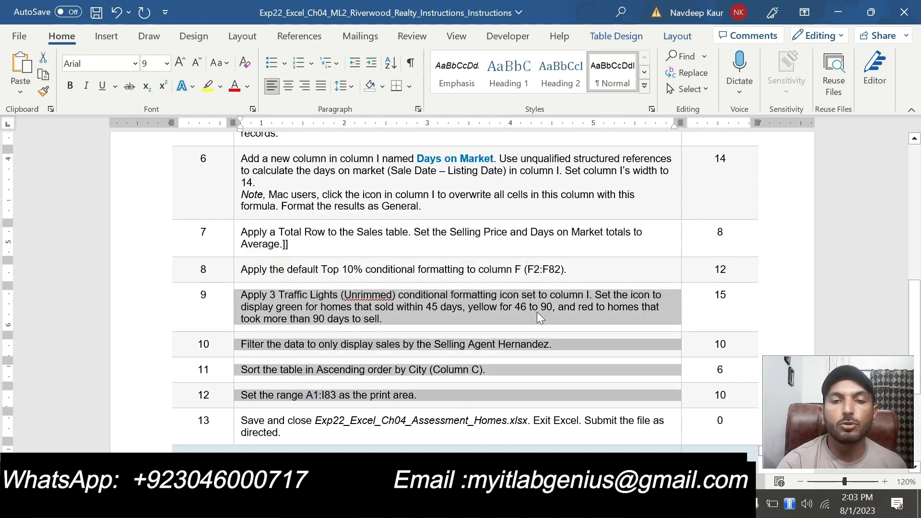
key("ctrl+Home")
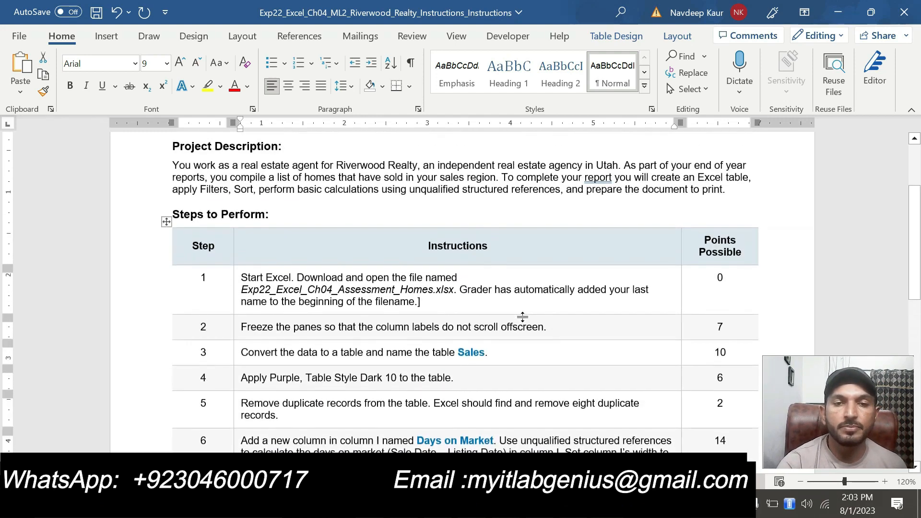
scroll(522, 317, "down", 10)
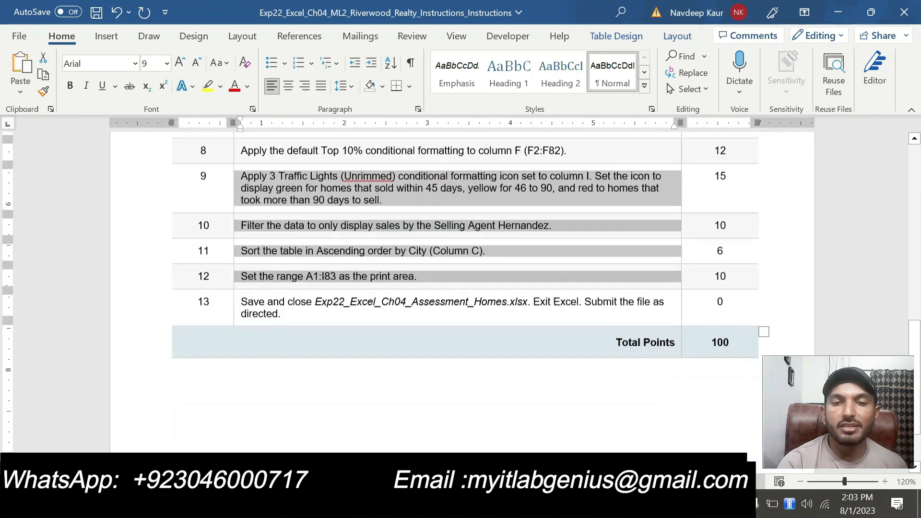
scroll(487, 288, "up", 3)
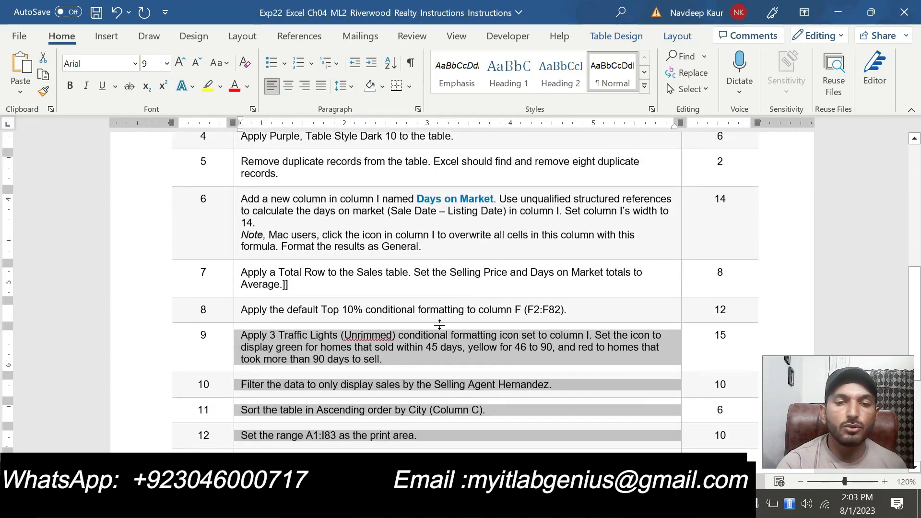
scroll(441, 330, "down", 3)
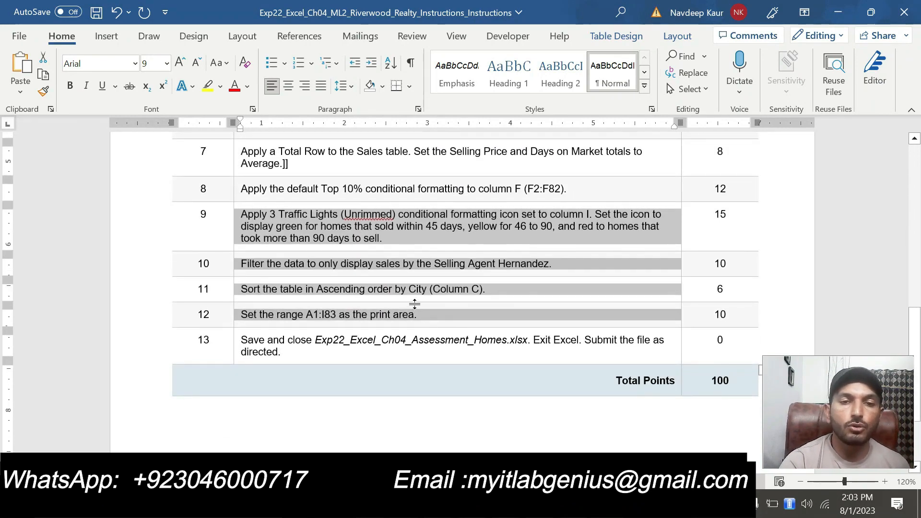
left_click(318, 265)
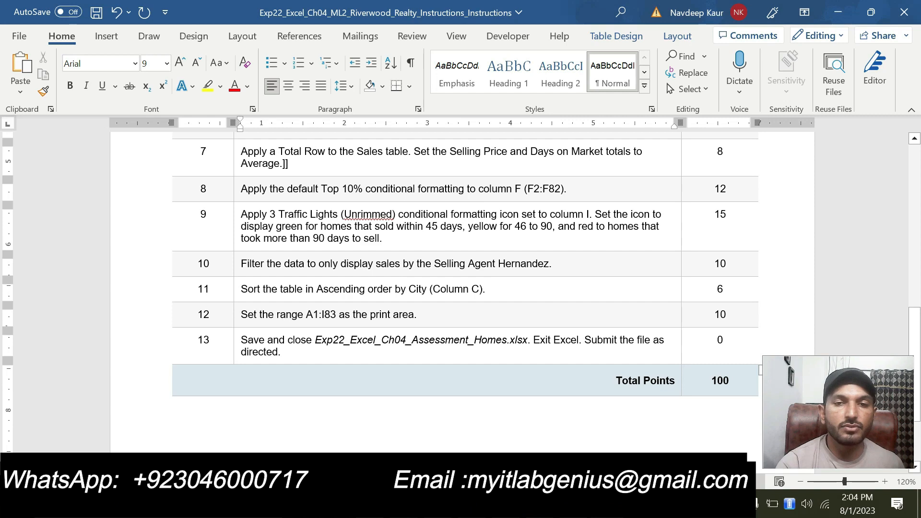
left_click(575, 263)
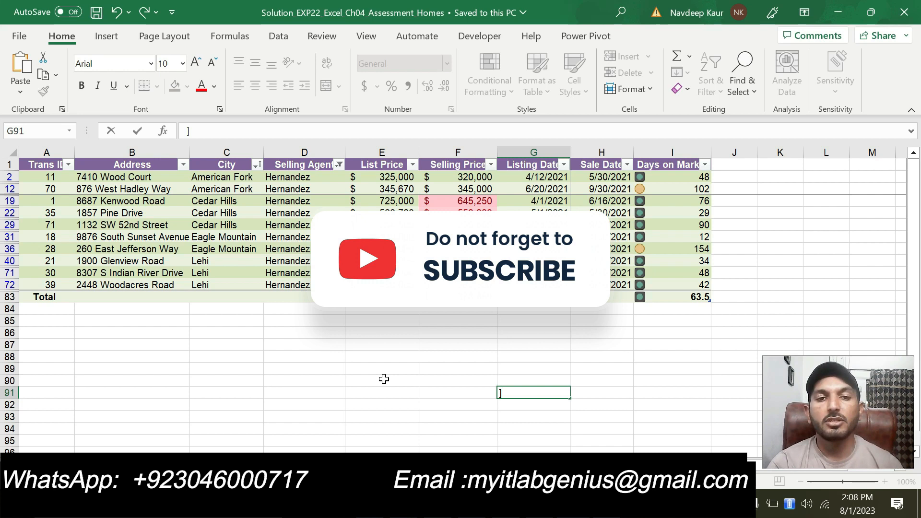
left_click(339, 390)
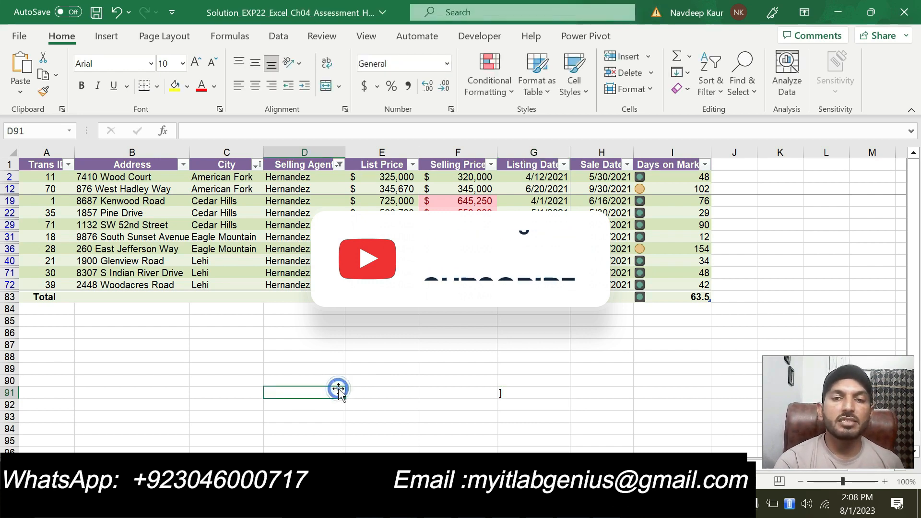